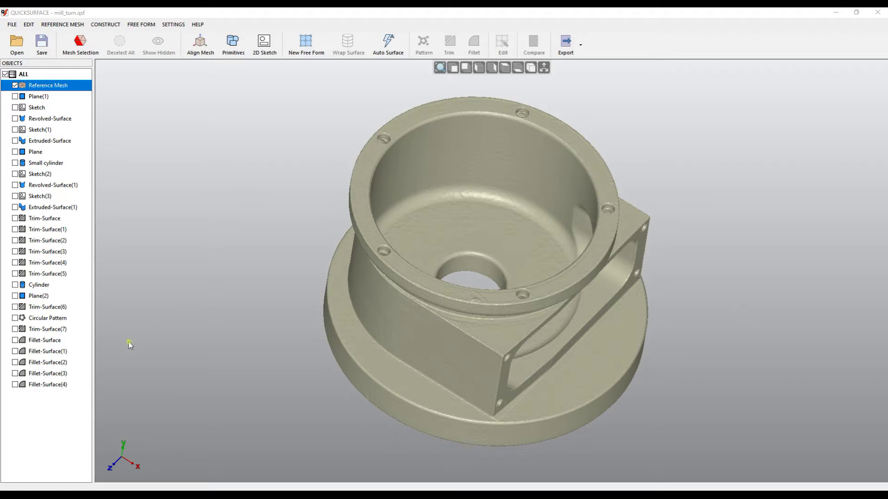
Hide everything in mill_turn except the Fillet-Surface(4) surface
right_click(56, 386)
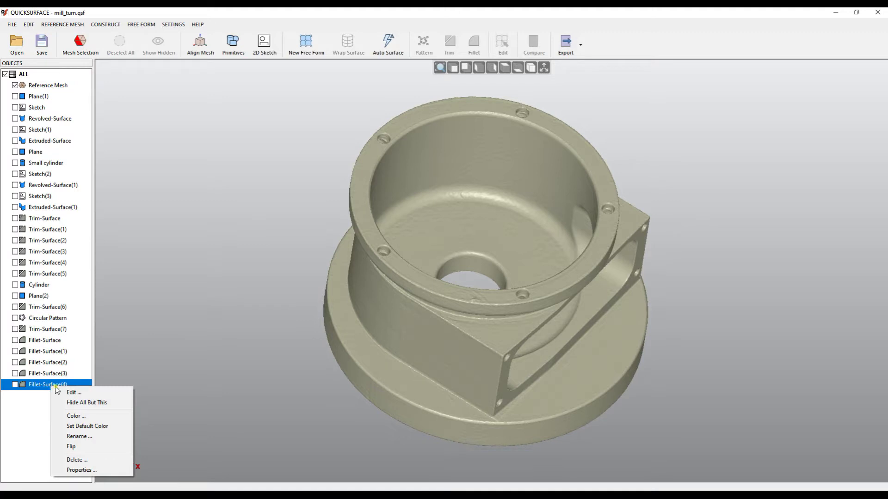
left_click(88, 403)
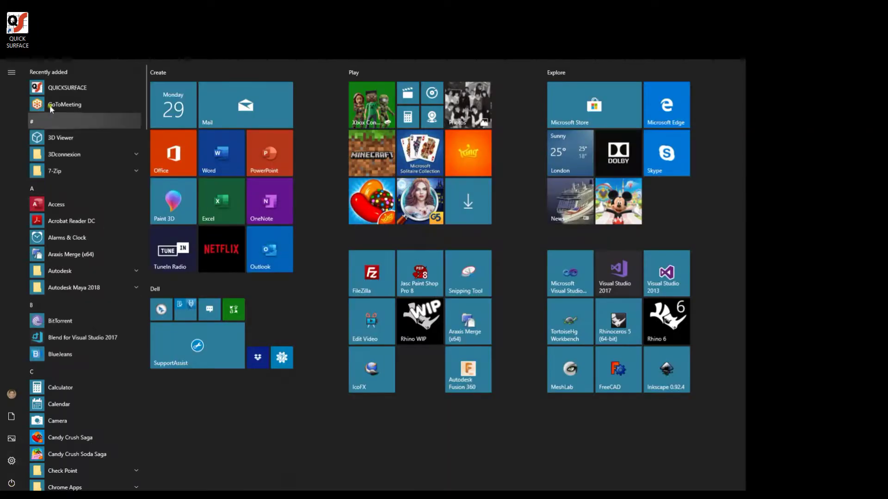
Launch QuickSurface from the Start menu's Recently added apps
left_click(60, 87)
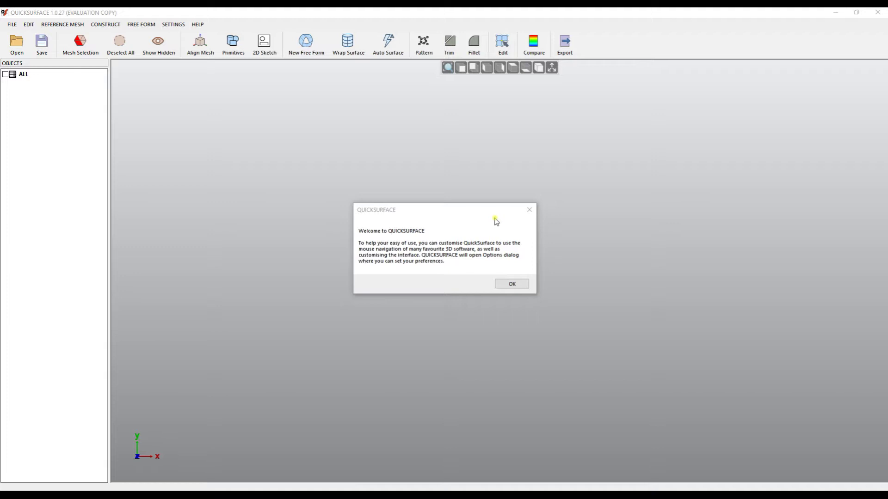
Dismiss the welcome message and set Software options mouse navigation to Default
left_click(512, 284)
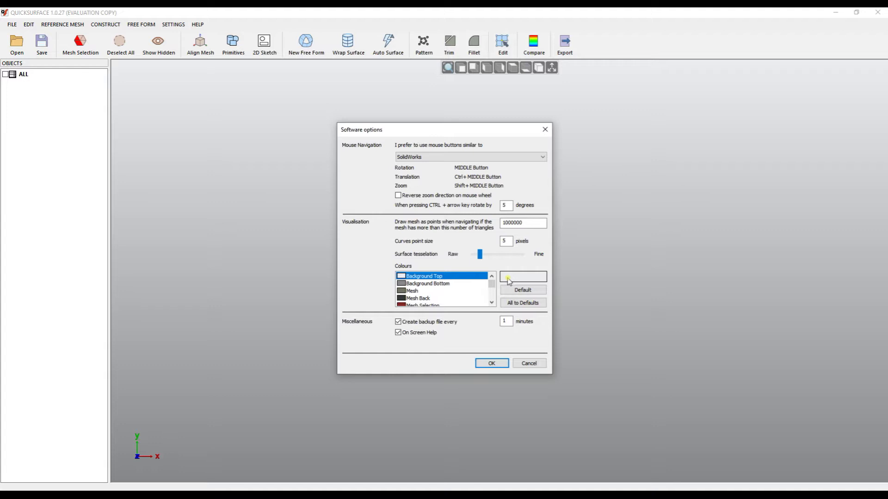
left_click(448, 156)
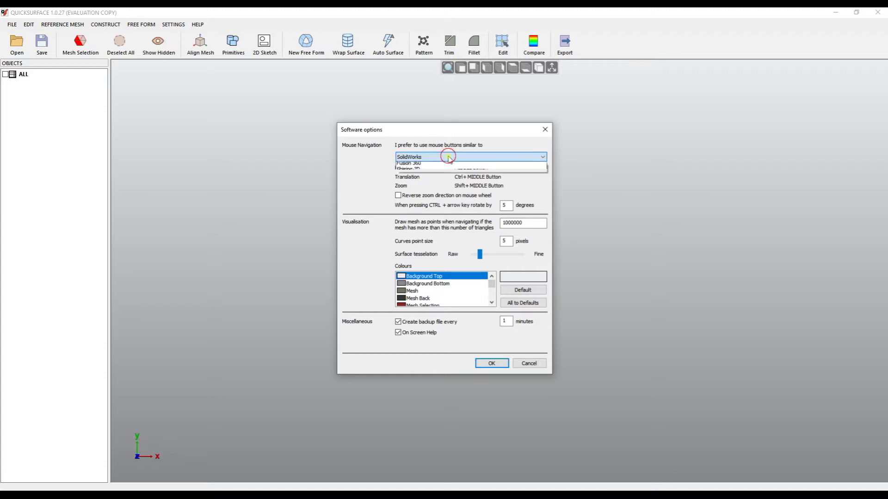
left_click(434, 166)
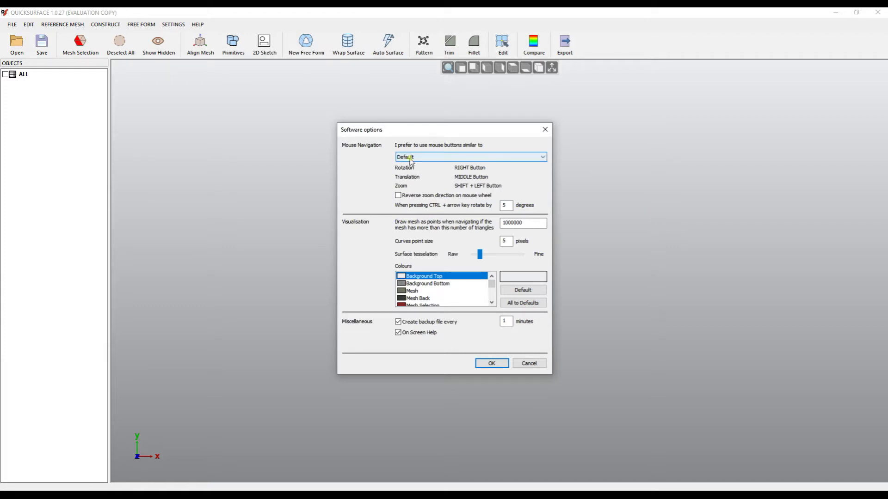
left_click(416, 158)
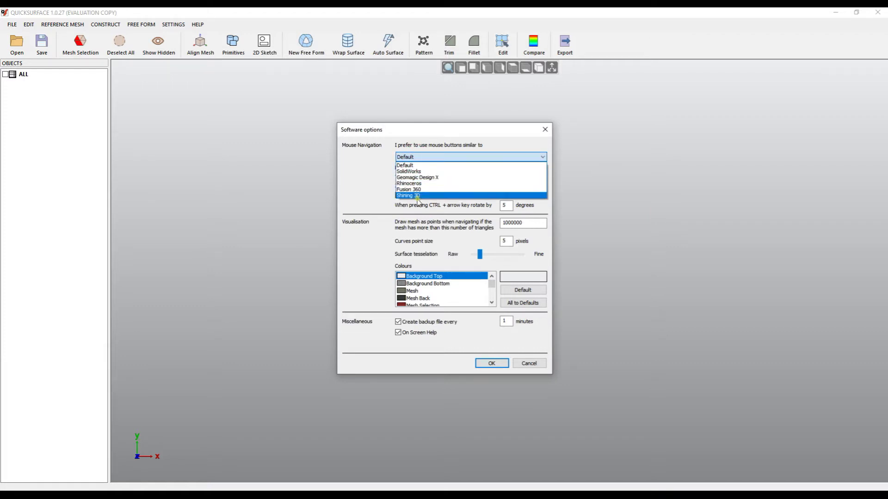
left_click(434, 158)
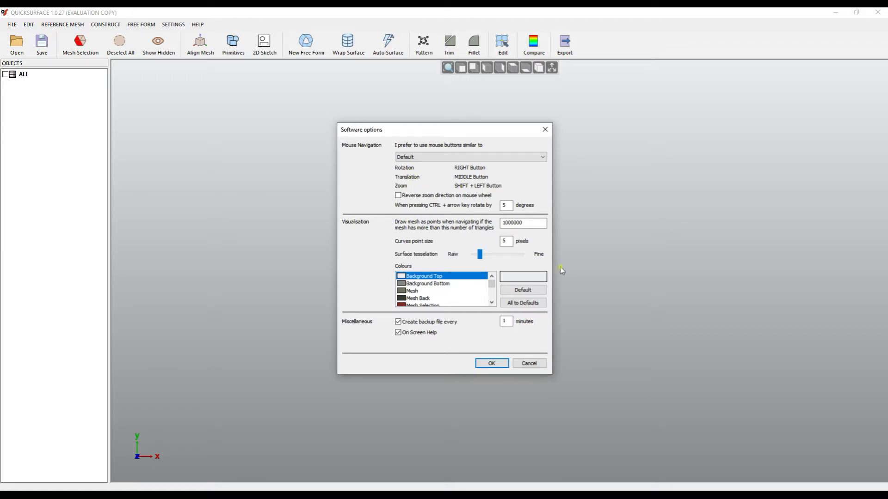
left_click(491, 363)
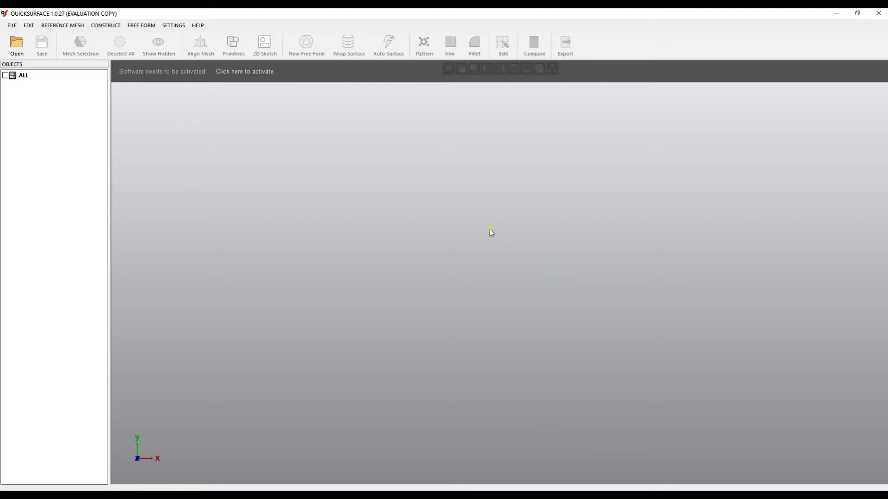
Bring up the Software Activation window showing the machine's serial number
left_click(243, 73)
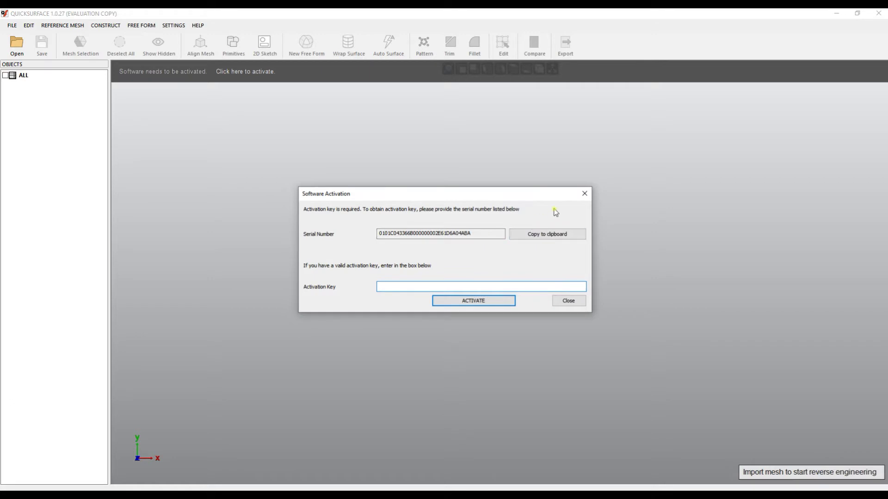
Copy the serial number, paste the activation key into its field and activate
left_click(536, 235)
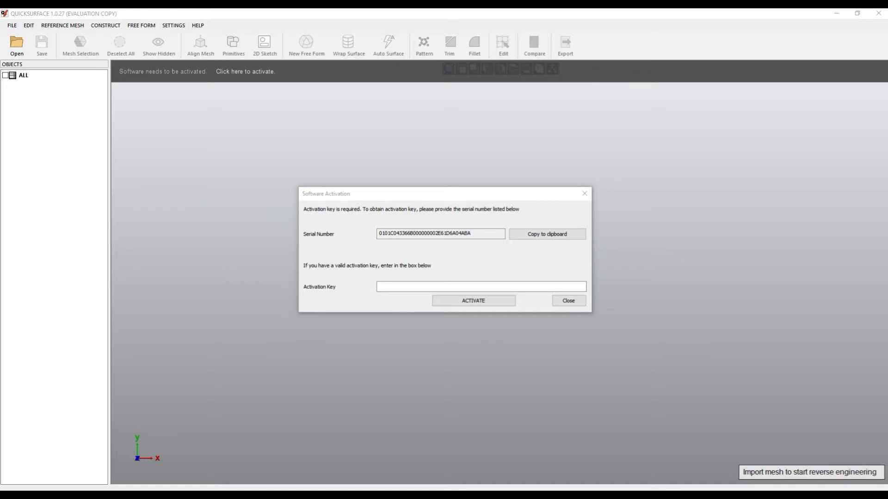
left_click(445, 285)
key("ctrl+v")
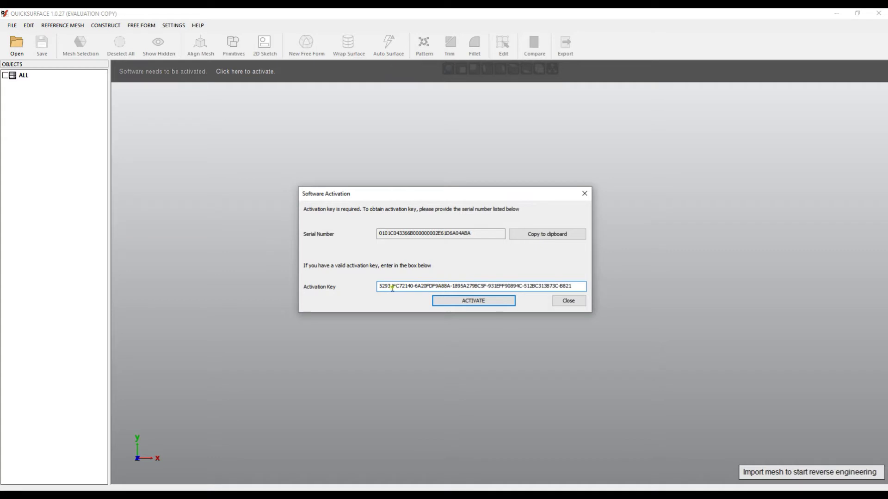
left_click(478, 301)
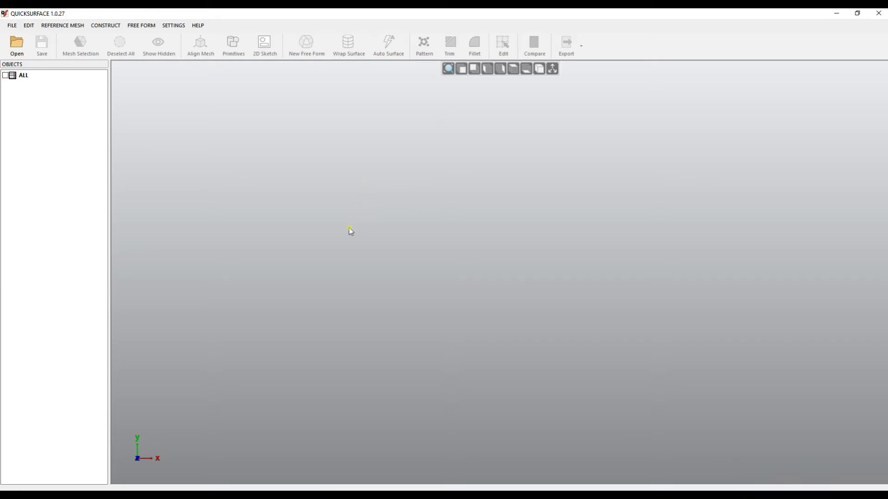
In the restarted full version, bring up the Open dialog to choose a file
right_click(391, 246)
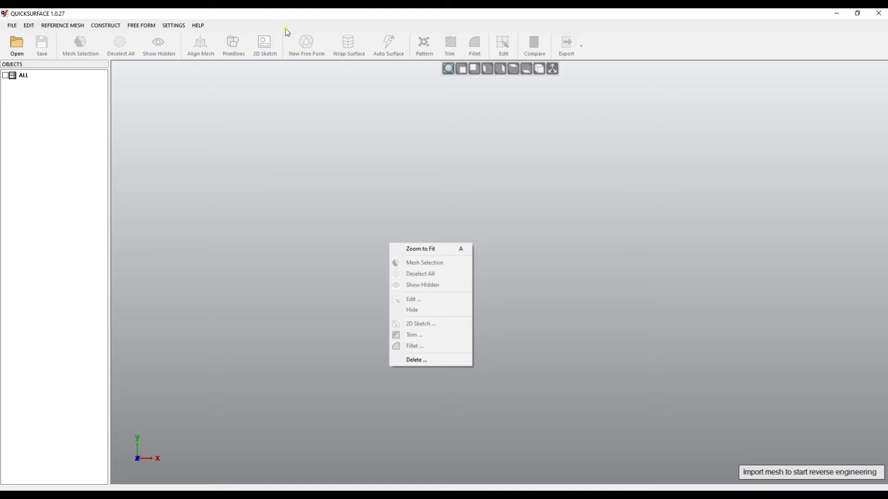
left_click(21, 48)
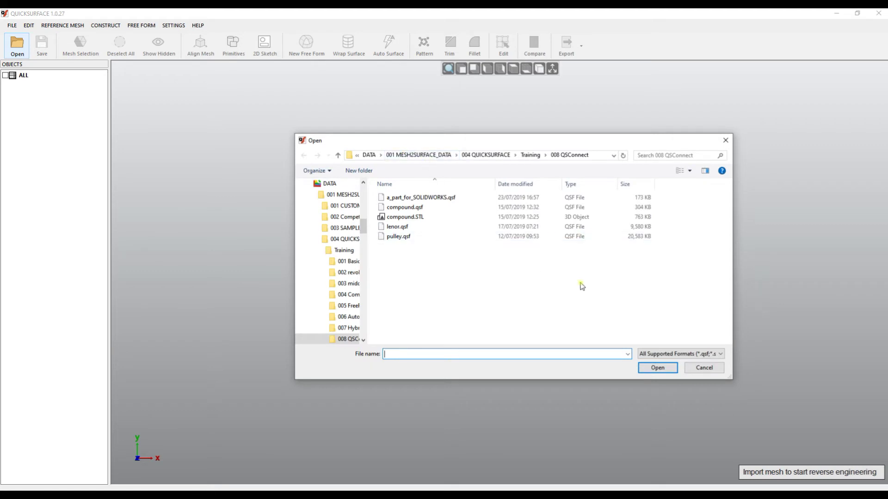
Browse to Training > 001 Basics and open basic_part.stl
left_click(685, 354)
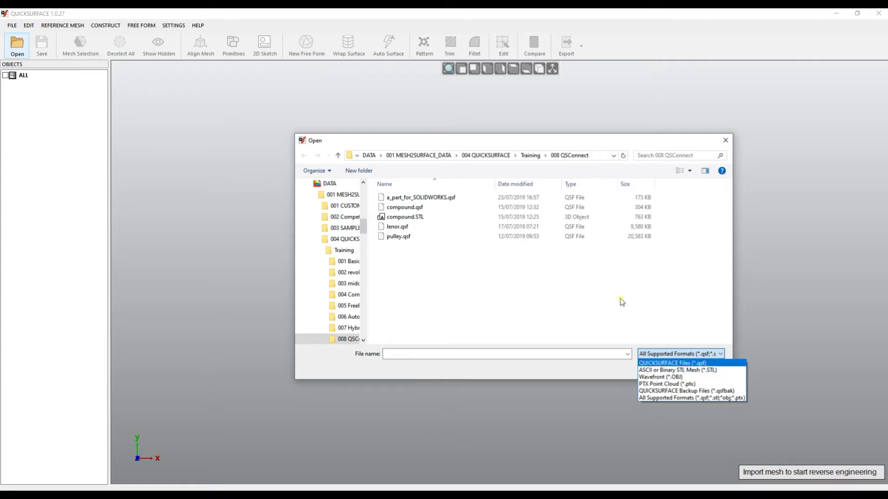
left_click(527, 156)
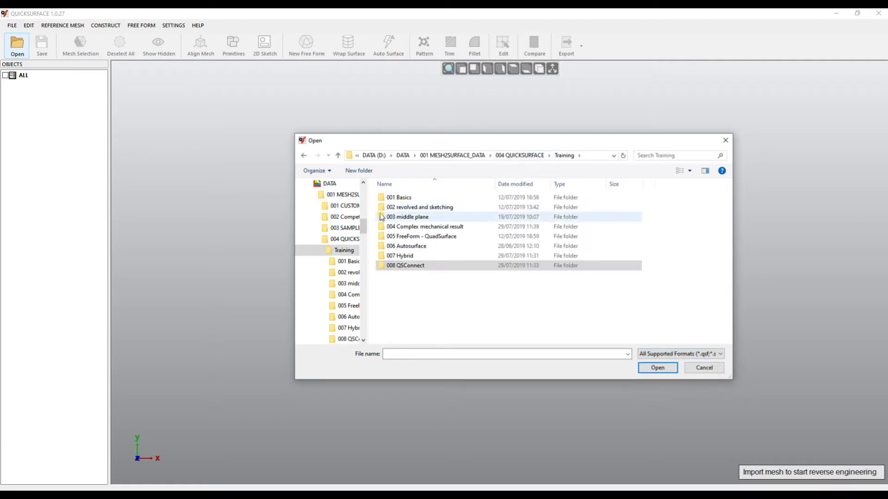
double_click(398, 198)
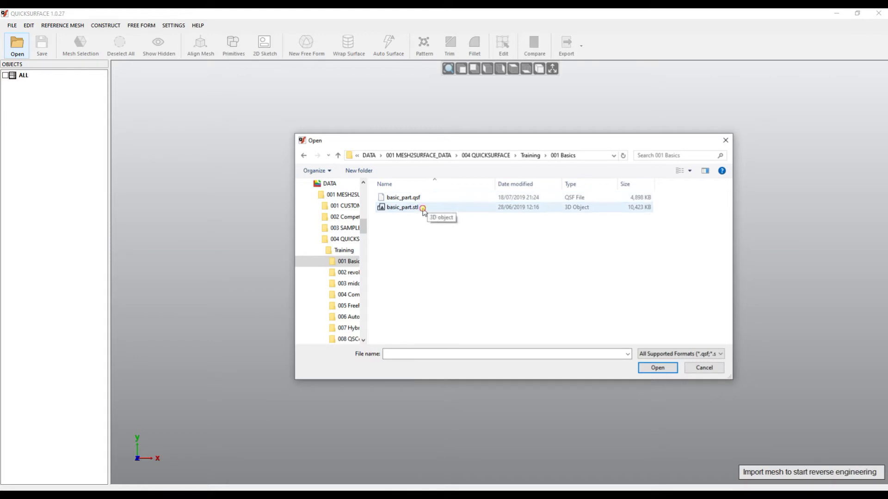
double_click(420, 208)
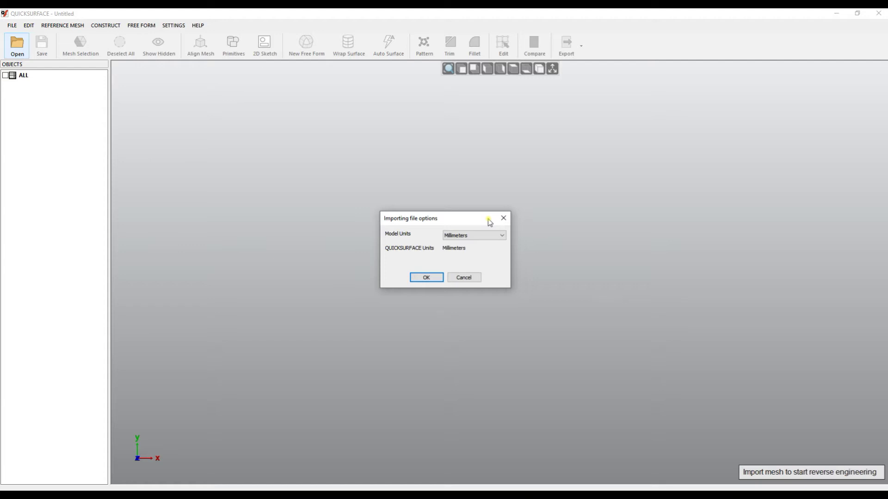
Import basic_part.stl as the Reference Mesh with Millimeters model units
left_click(478, 240)
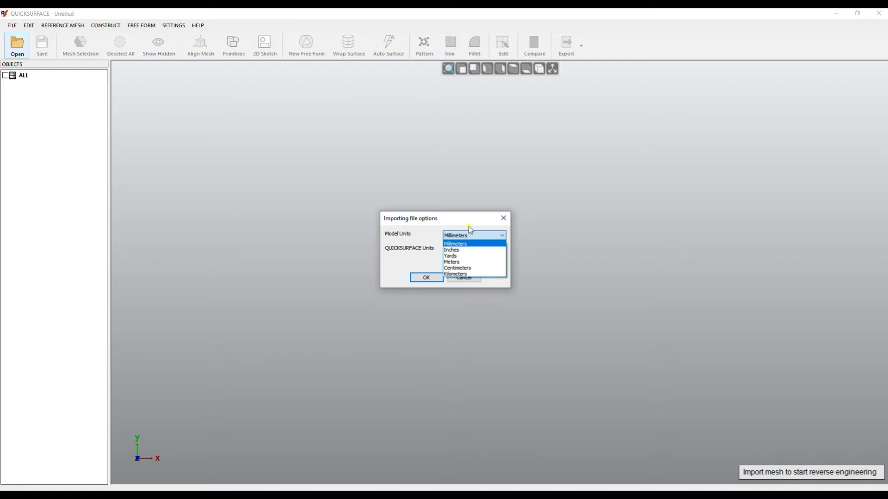
left_click(463, 244)
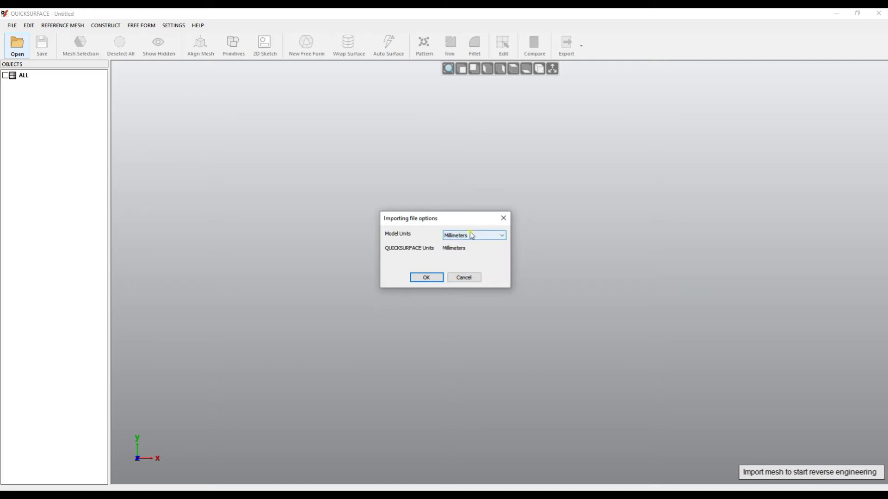
left_click(440, 278)
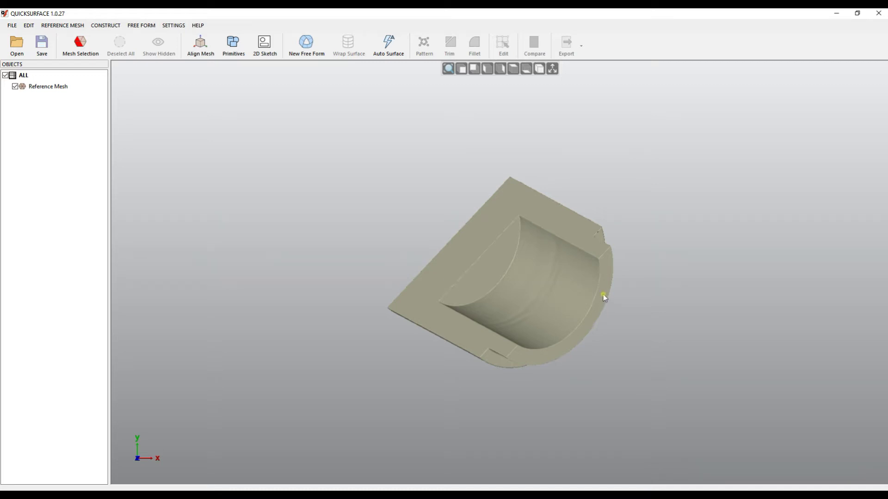
Orbit and zoom the basic_part.stl mesh to see its curved inner face from the side
right_click_drag(603, 294, 578, 301)
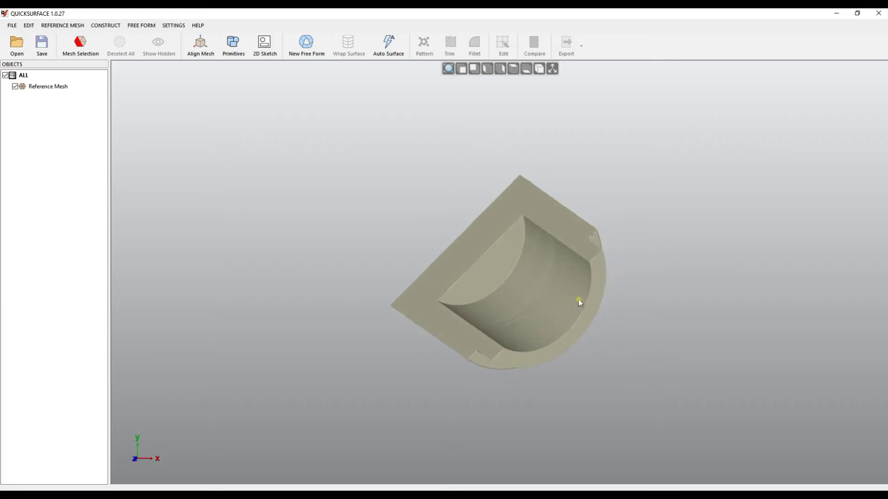
middle_click_drag(579, 301, 563, 275)
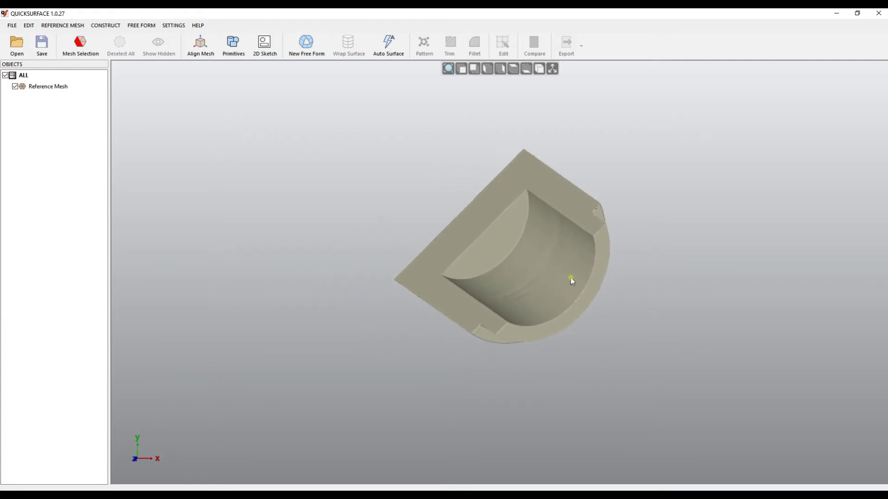
scroll(598, 235, "up", 4)
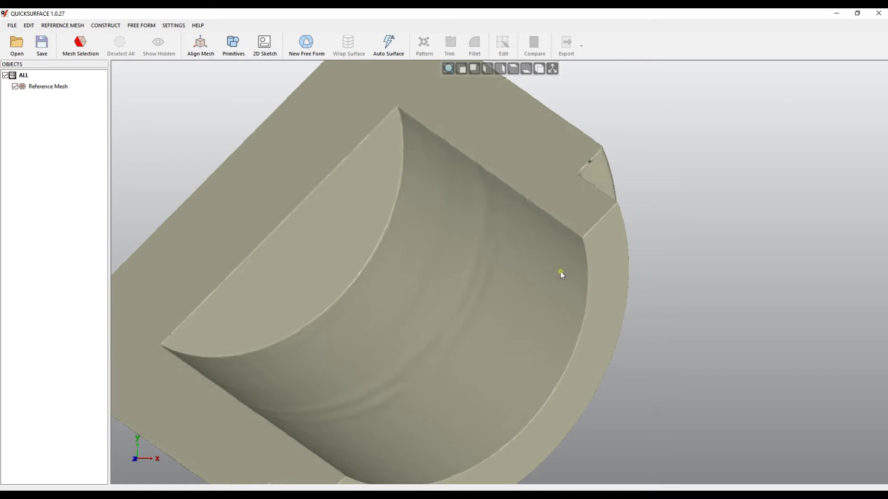
scroll(561, 273, "down", 2)
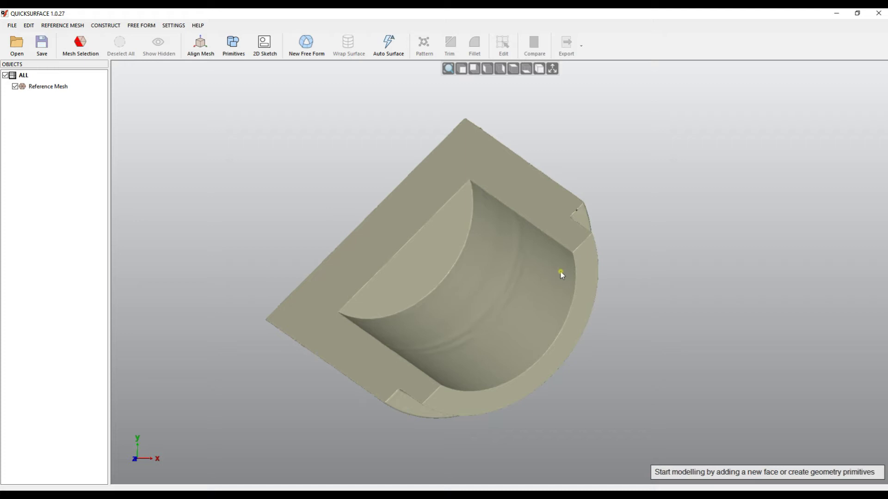
right_click_drag(561, 276, 536, 267)
scroll(561, 275, "up", 5)
scroll(561, 275, "down", 5)
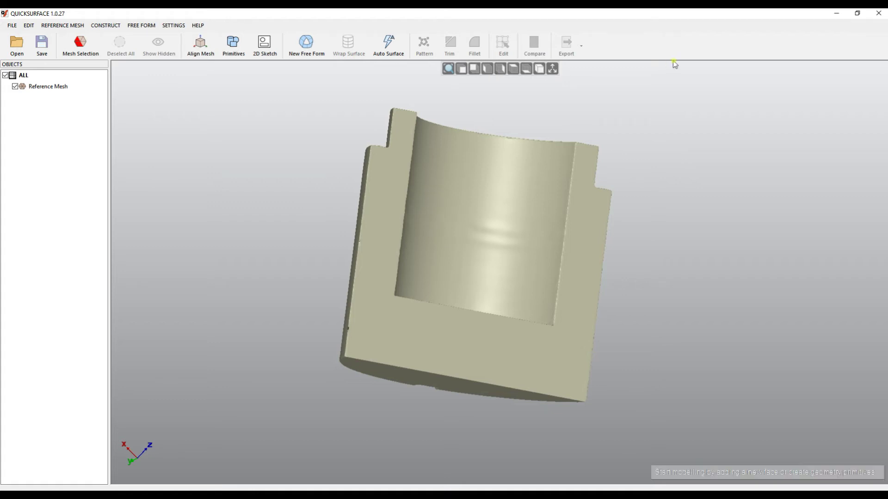
Zoom in on the notch corner, fit the whole part to view, then pan and zoom out
scroll(603, 153, "up", 3)
scroll(602, 154, "up", 2)
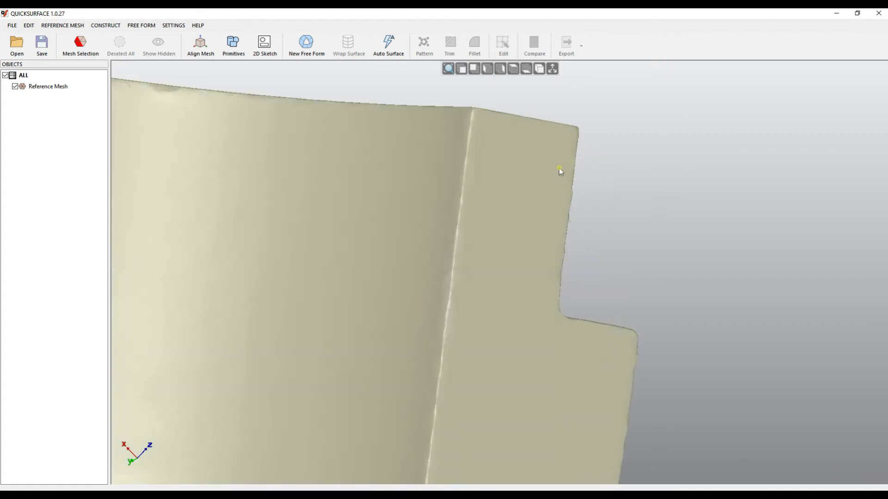
left_click(448, 69)
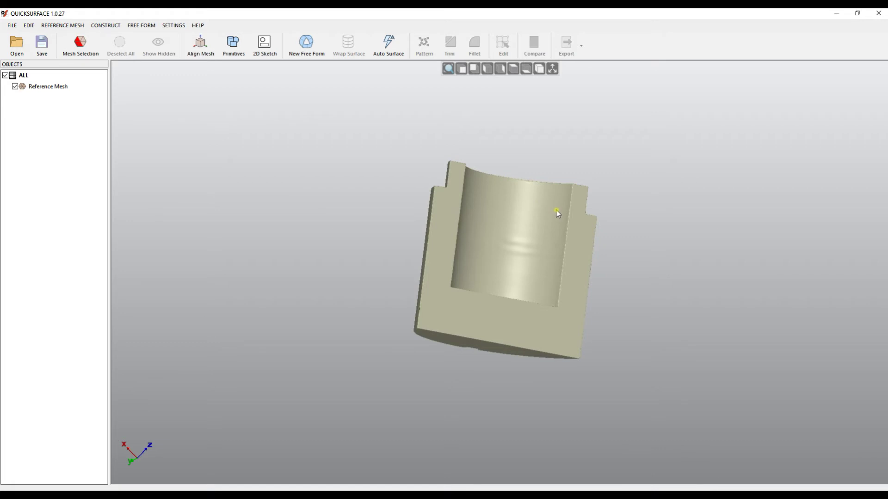
scroll(574, 215, "up", 5)
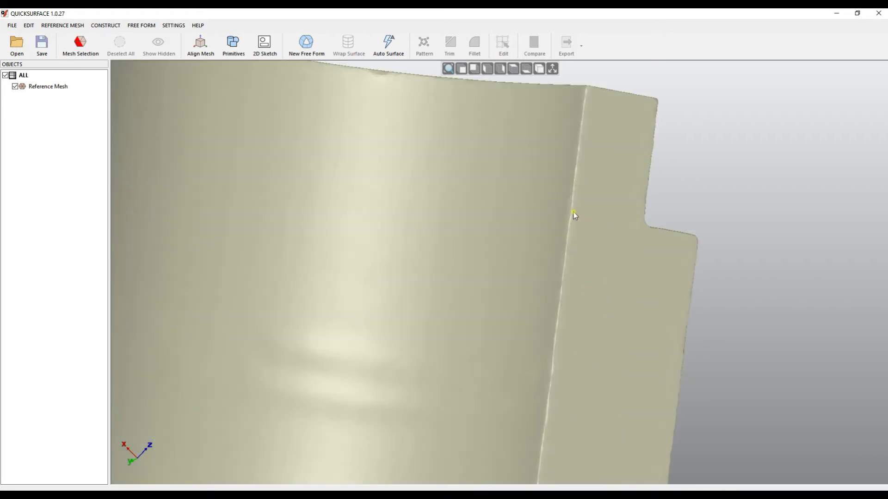
right_click(669, 227)
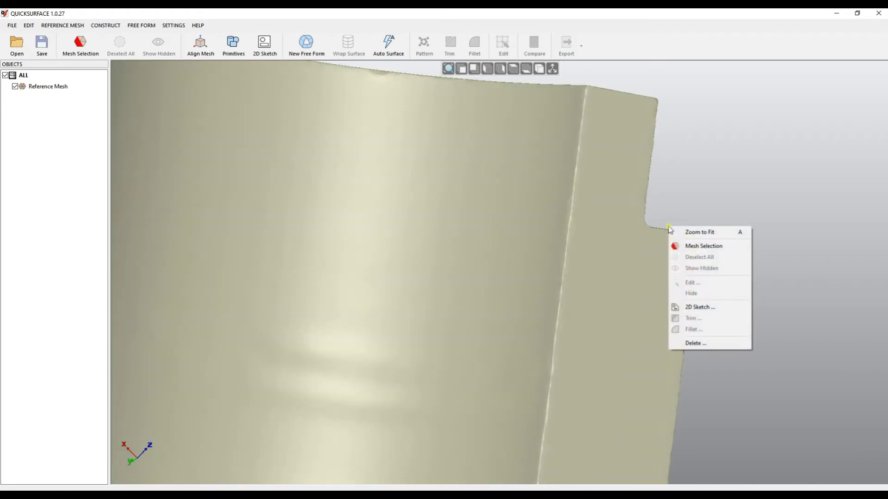
left_click(703, 232)
scroll(586, 211, "up", 5)
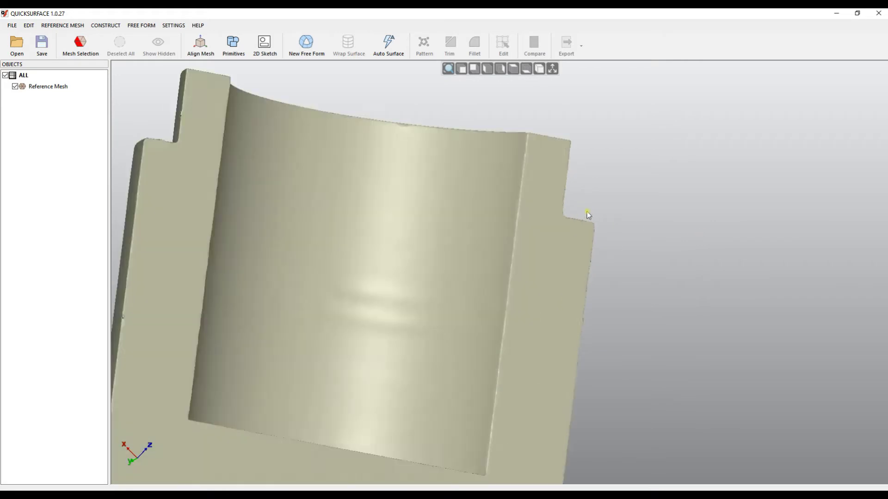
middle_click_drag(546, 237, 533, 257)
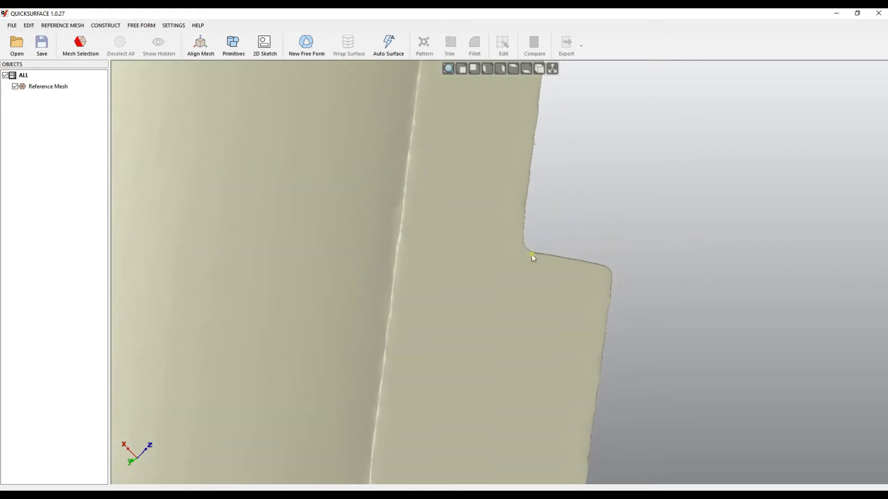
scroll(532, 254, "down", 5)
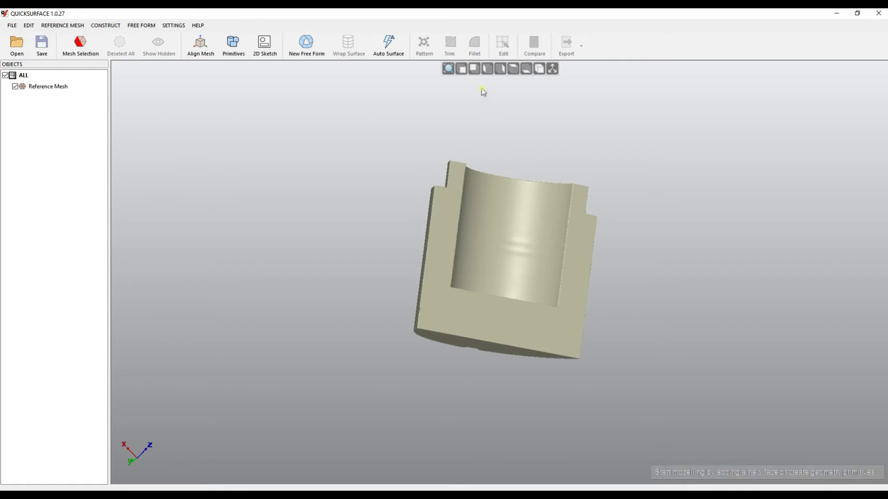
View the part from front, back, left, right, top and bottom, return to front, then show the coordinate axes
left_click(463, 72)
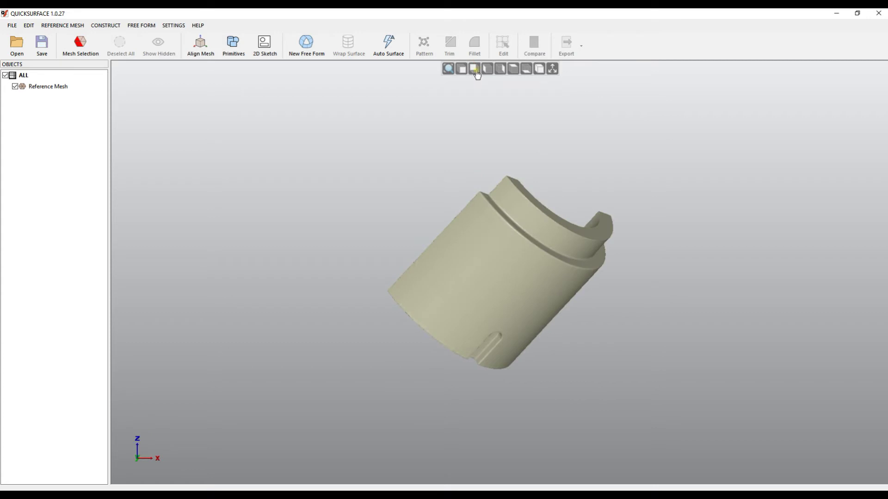
left_click(476, 71)
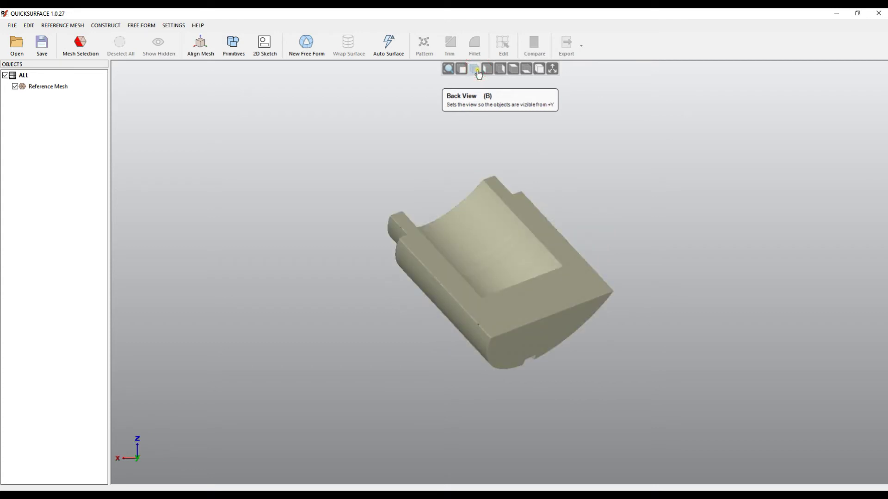
left_click(487, 71)
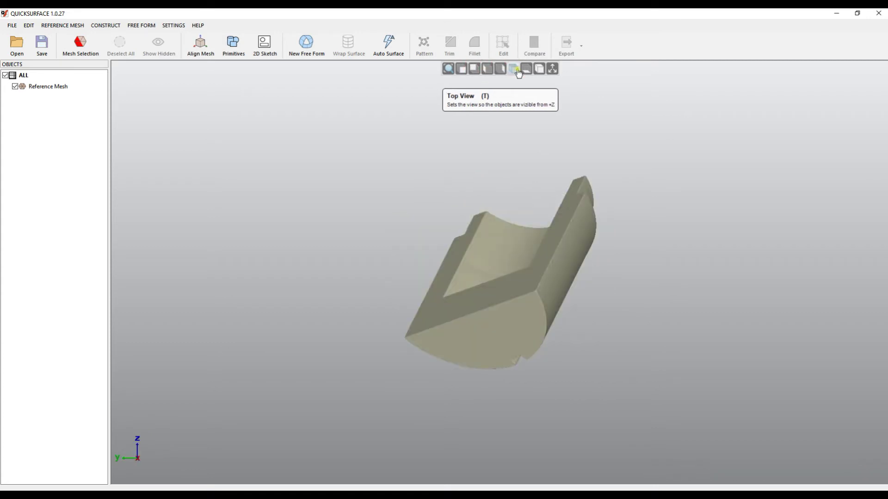
left_click(498, 72)
left_click(512, 70)
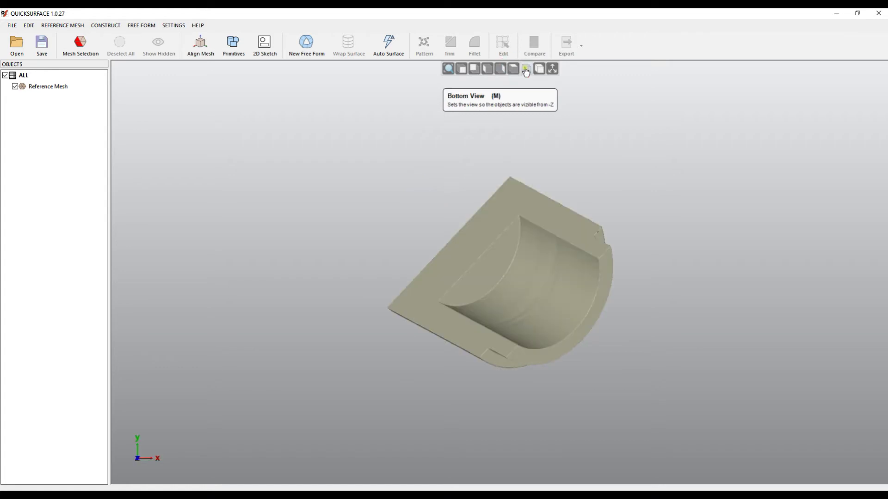
left_click(528, 71)
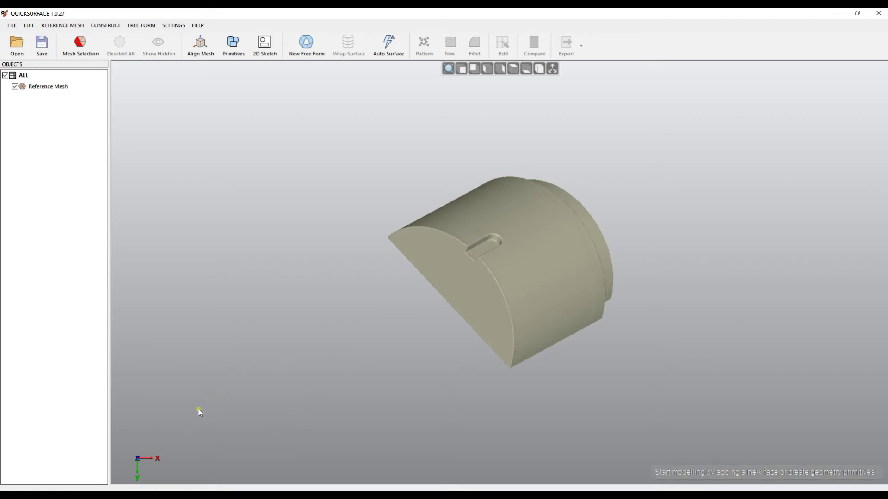
left_click(464, 69)
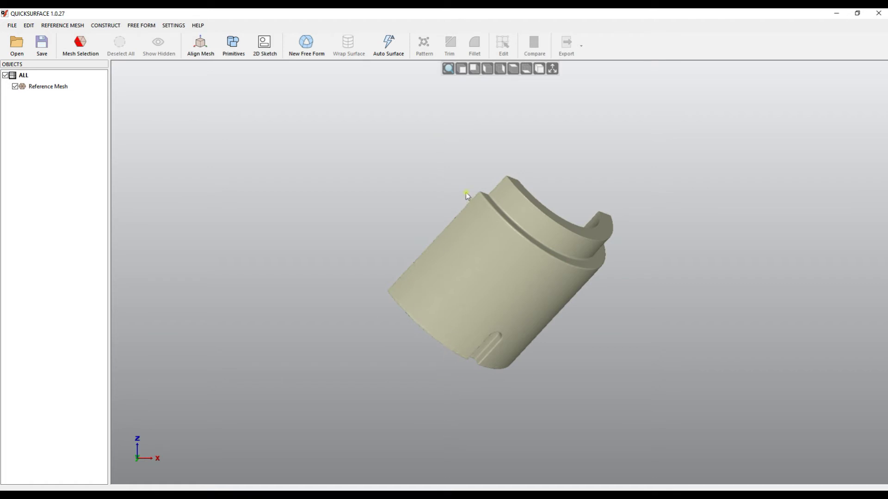
left_click(554, 74)
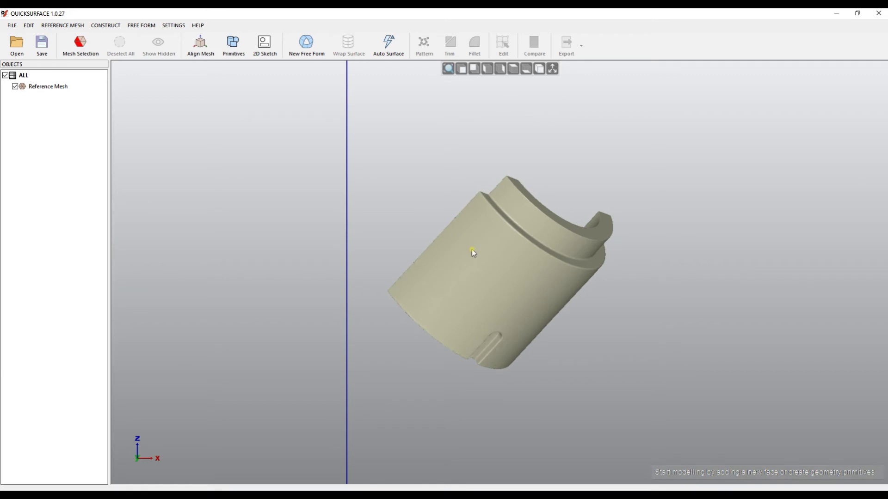
Orbit and zoom to inspect the coordinate axes and grid, hide them, and open the SETTINGS menu
scroll(473, 251, "down", 5)
right_click_drag(473, 252, 453, 368)
scroll(498, 254, "up", 5)
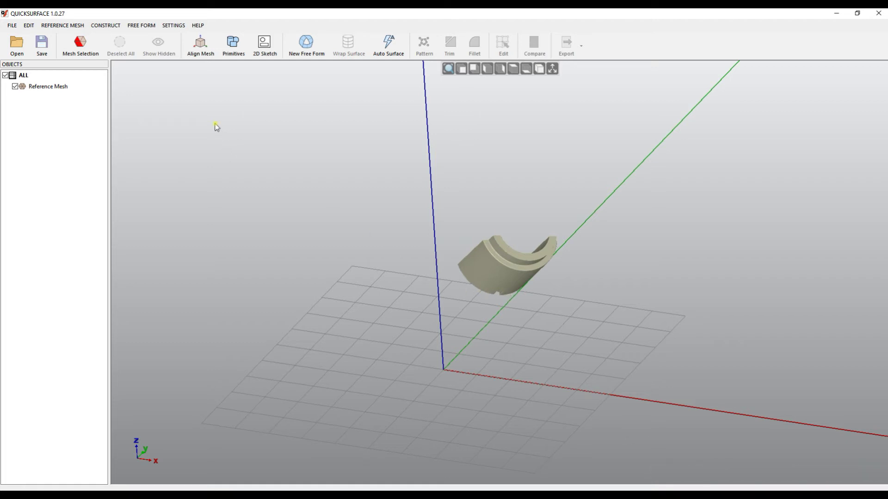
left_click(552, 69)
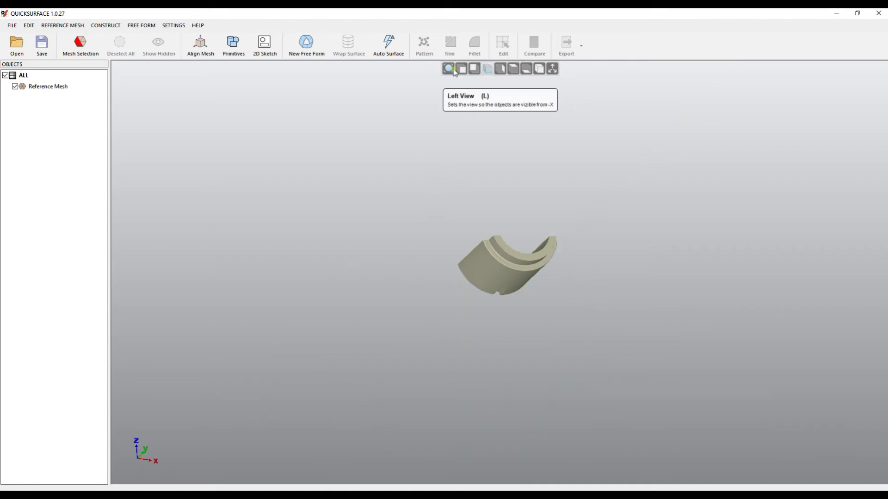
left_click(183, 26)
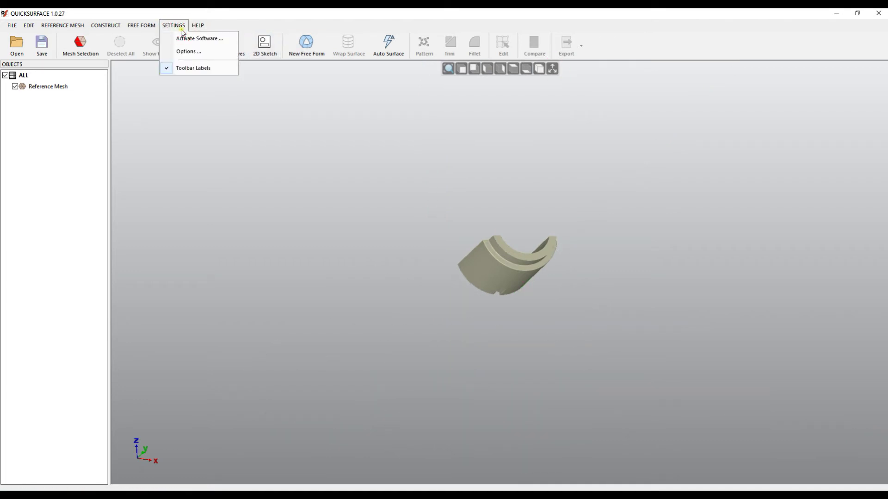
Set Mouse Navigation to the SolidWorks preset in Options and apply it
left_click(185, 51)
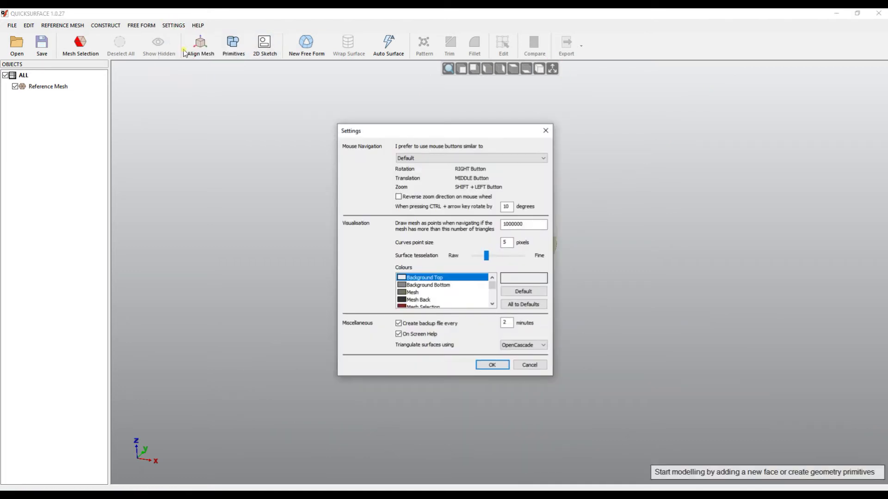
left_click(480, 161)
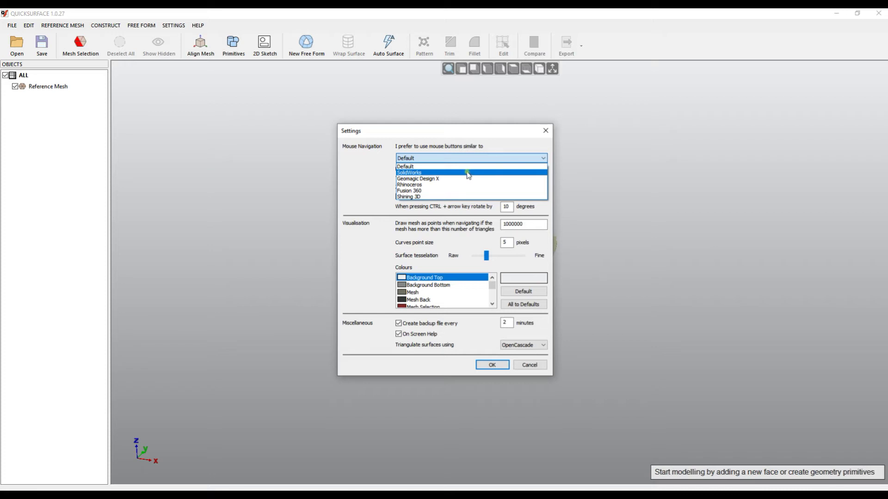
left_click(419, 174)
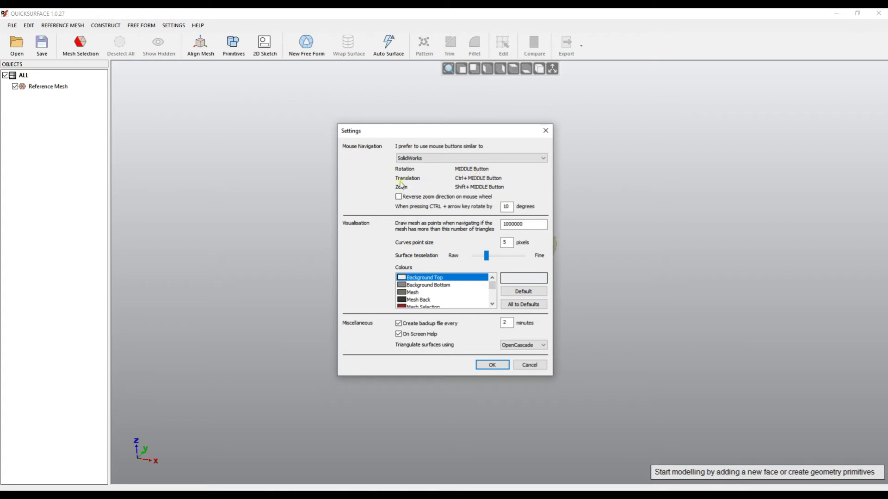
left_click(504, 368)
Orbit, zoom and pan the scanned part so it lies on its side, then open SETTINGS
right_click_drag(502, 286, 483, 273)
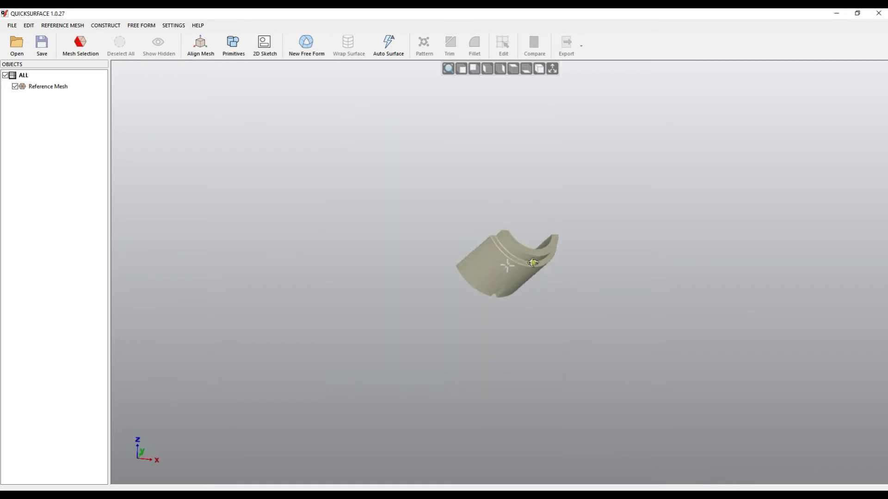
right_click_drag(533, 263, 498, 270)
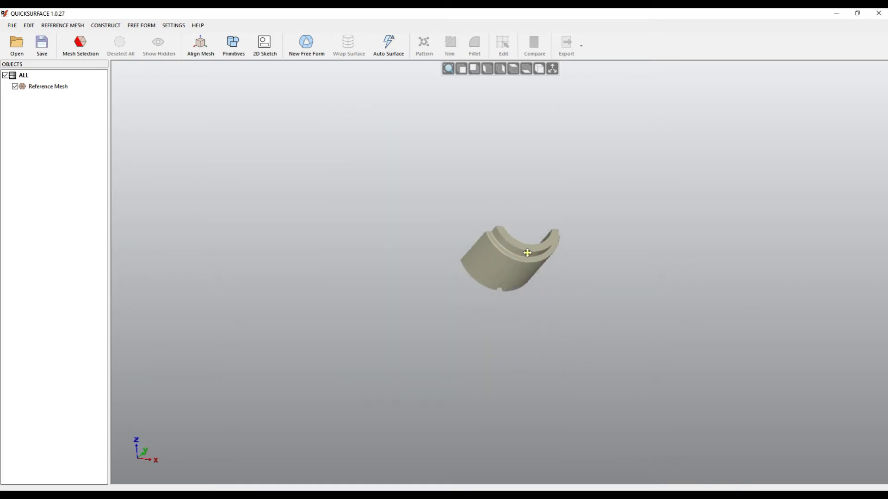
middle_click_drag(531, 234, 542, 156)
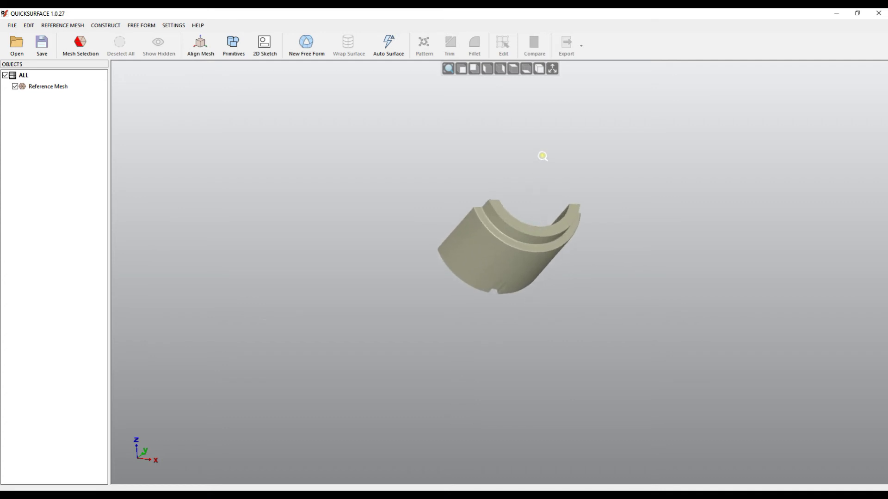
middle_click_drag(529, 293, 565, 177)
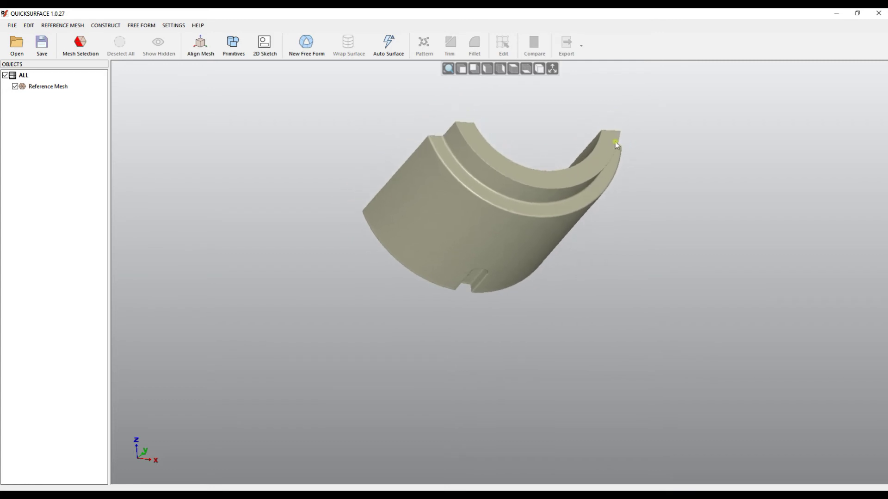
scroll(615, 147, "up", 2)
mouse_move(605, 158)
middle_mouse_down()
mouse_move(644, 194)
mouse_move(570, 184)
mouse_move(629, 190)
mouse_move(551, 231)
mouse_move(512, 174)
mouse_move(446, 200)
mouse_move(548, 176)
mouse_move(687, 248)
middle_mouse_up()
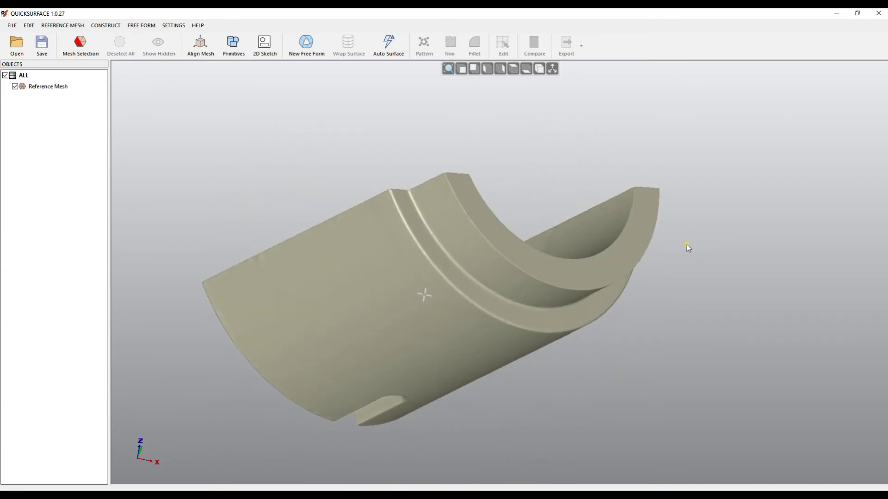
left_click(182, 27)
left_click(204, 51)
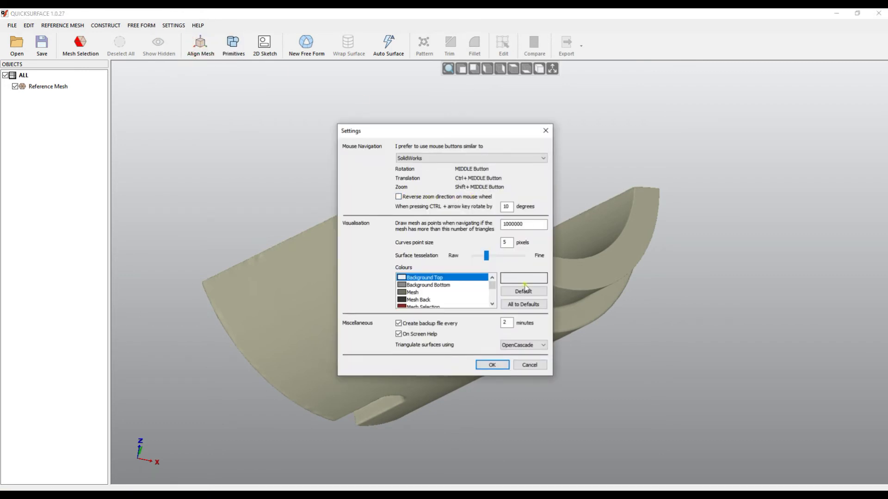
left_click(494, 365)
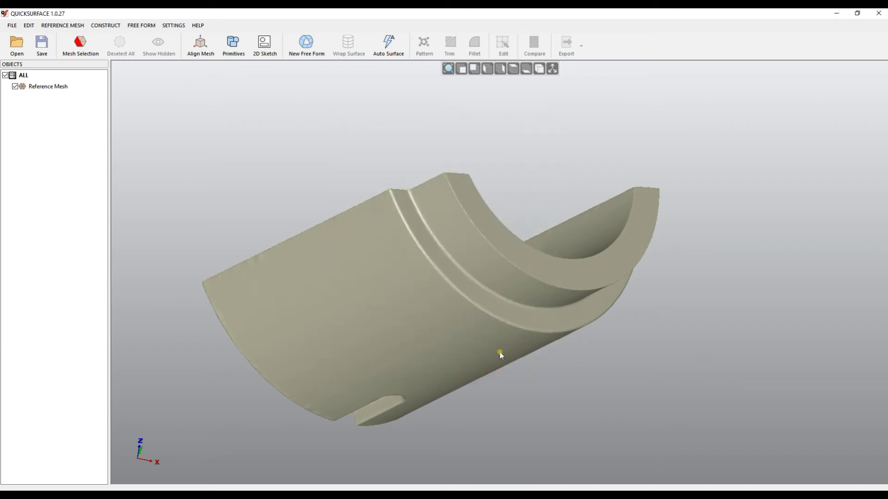
scroll(555, 215, "up", 3)
Zoom in and out repeatedly on the basic_part mesh, then orbit it to stand upright
scroll(555, 216, "down", 4)
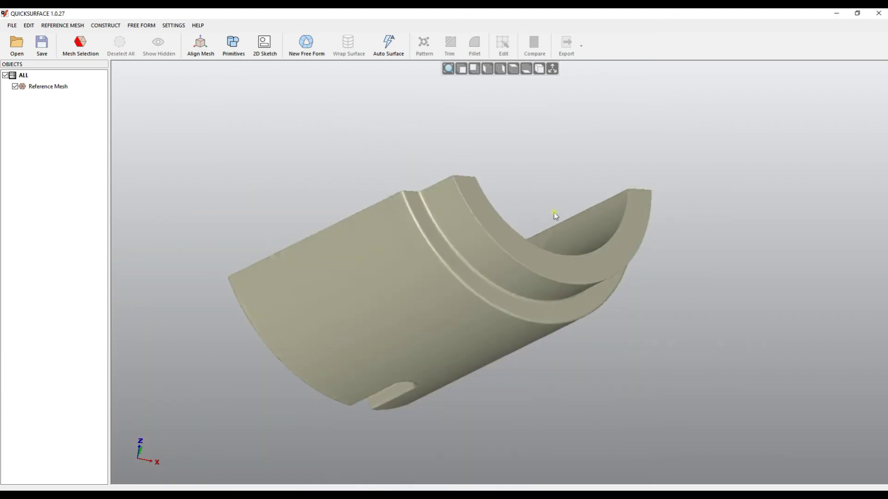
scroll(555, 215, "up", 3)
scroll(554, 215, "down", 5)
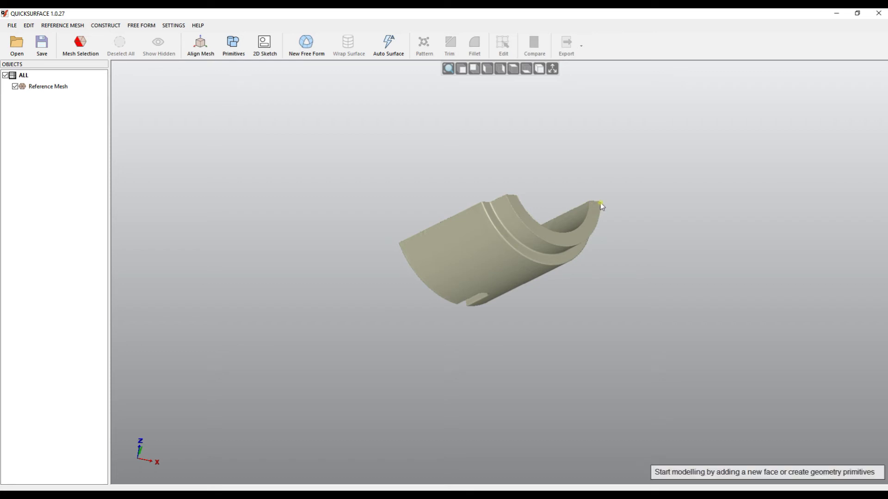
scroll(600, 203, "up", 5)
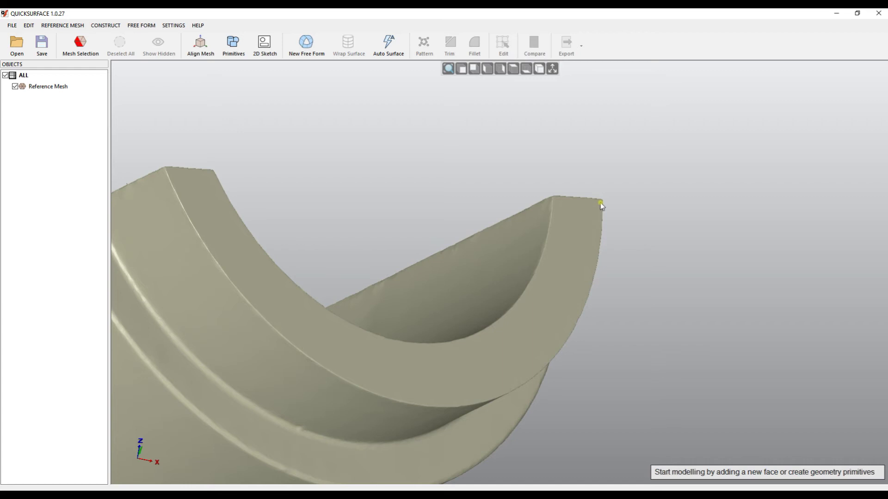
scroll(601, 203, "down", 6)
scroll(600, 202, "up", 2)
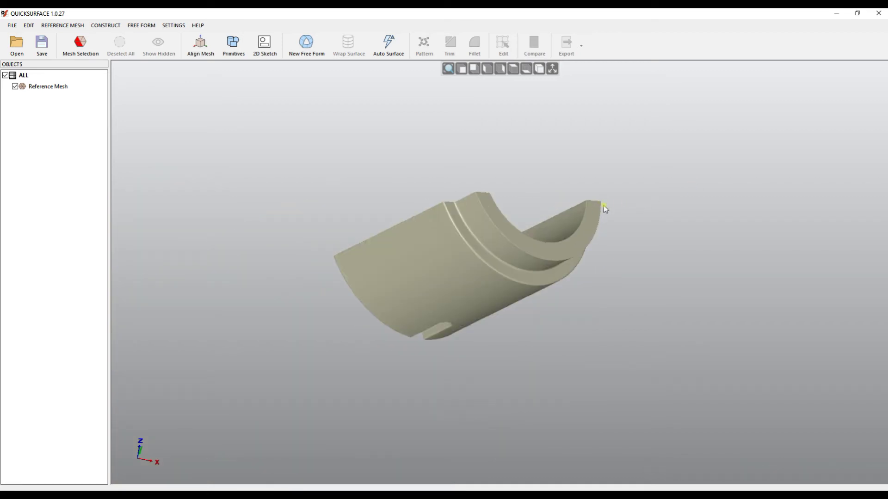
scroll(600, 204, "up", 5)
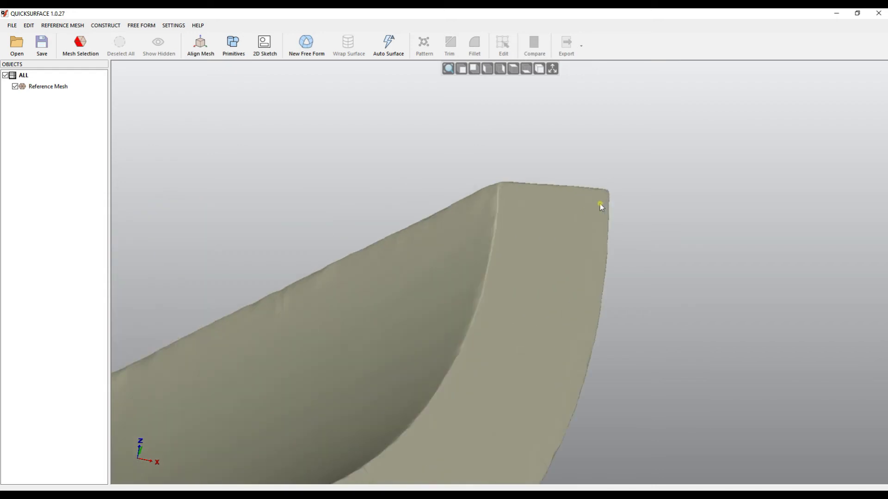
scroll(600, 203, "down", 5)
scroll(601, 201, "up", 5)
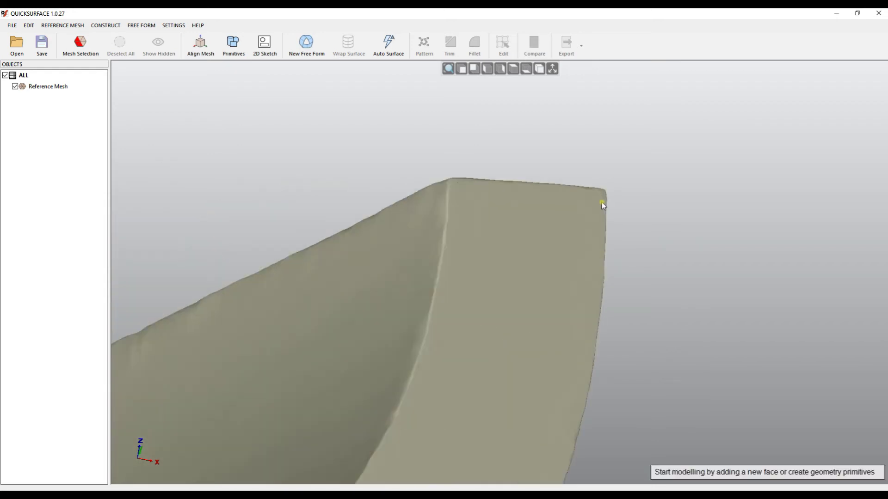
scroll(601, 202, "down", 5)
scroll(603, 206, "down", 2)
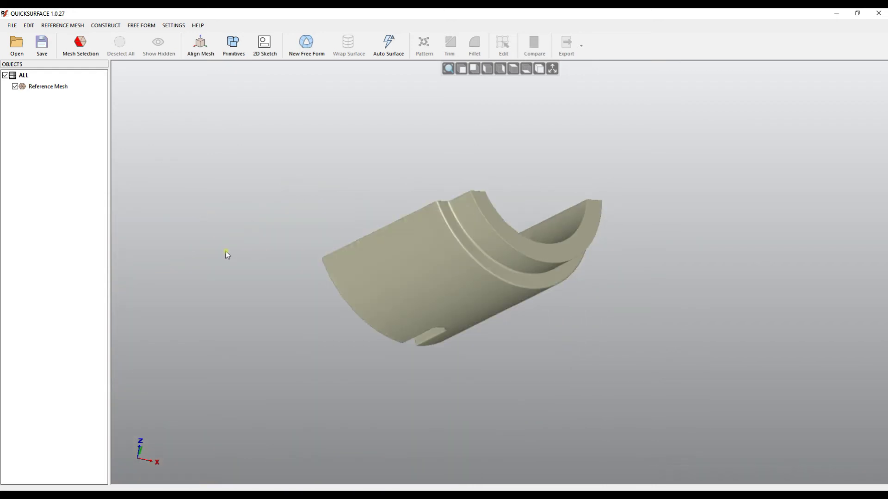
scroll(322, 259, "up", 5)
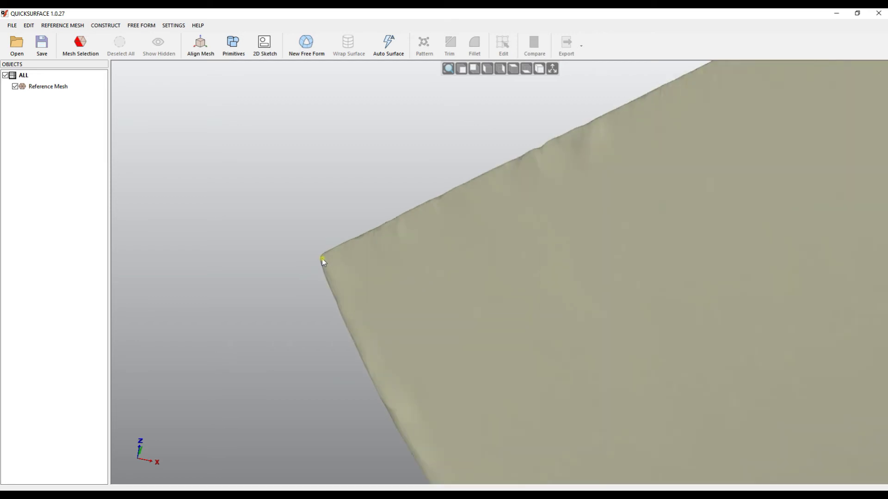
scroll(322, 259, "up", 2)
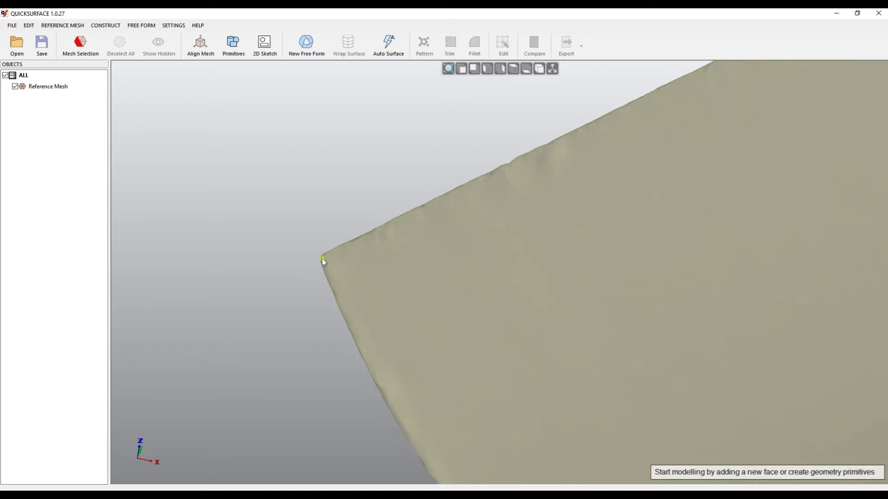
scroll(323, 262, "down", 6)
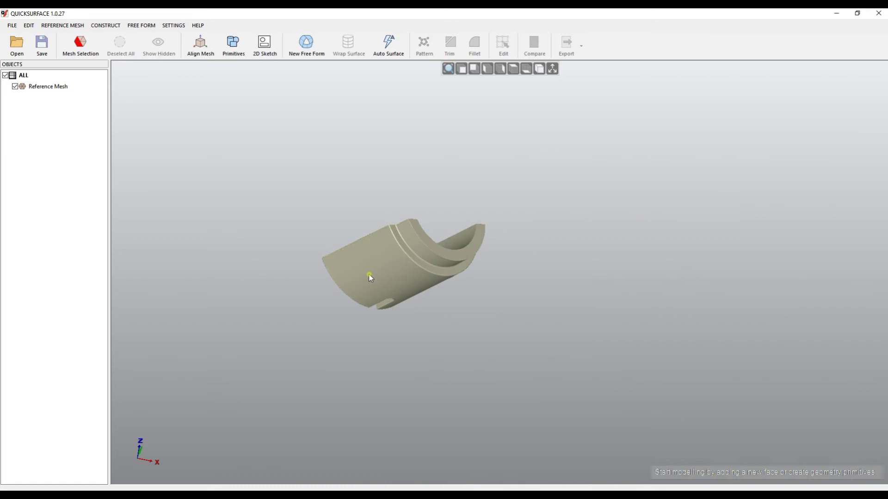
scroll(765, 281, "up", 3)
scroll(765, 281, "down", 4)
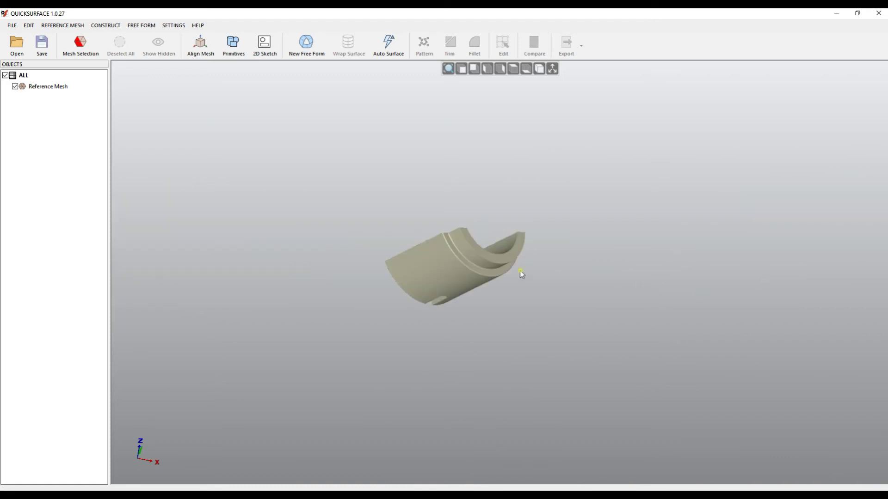
scroll(467, 146, "up", 2)
scroll(467, 147, "down", 3)
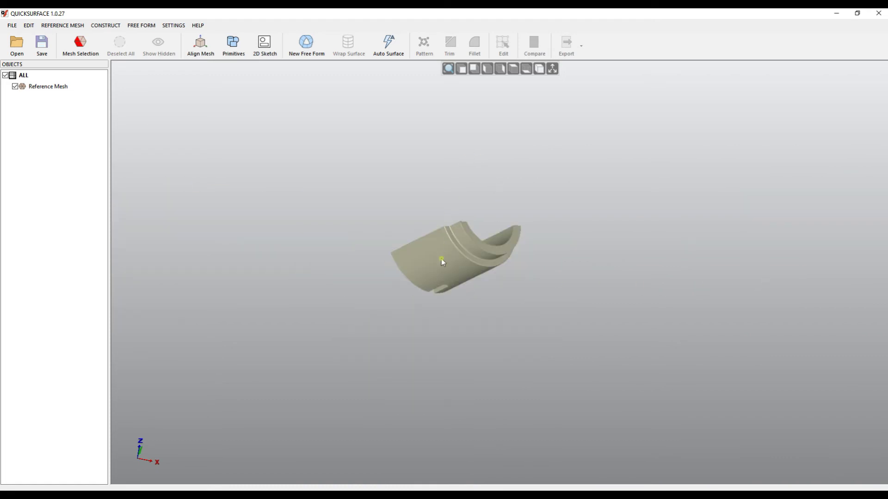
scroll(445, 231, "up", 3)
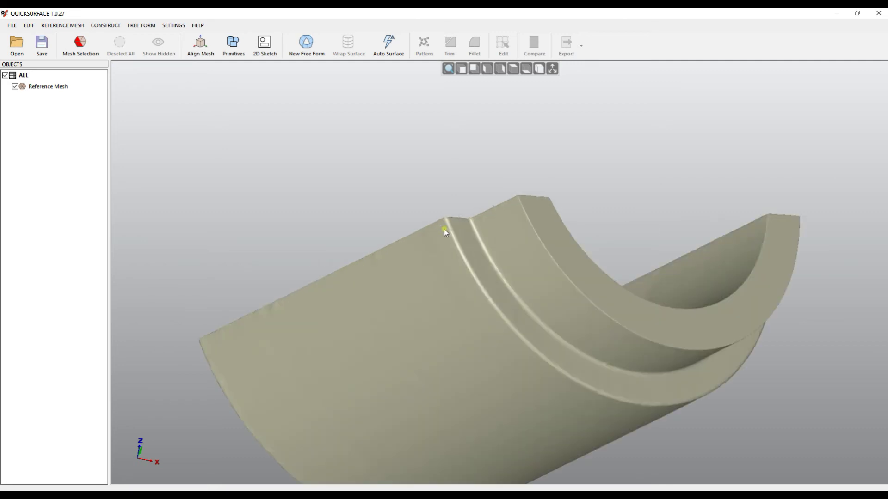
scroll(445, 231, "down", 2)
mouse_move(529, 274)
right_mouse_down()
mouse_move(416, 248)
mouse_move(293, 174)
mouse_move(290, 147)
right_mouse_up()
Enable Reverse zoom direction in Options and test the reversed wheel zoom
left_click(173, 25)
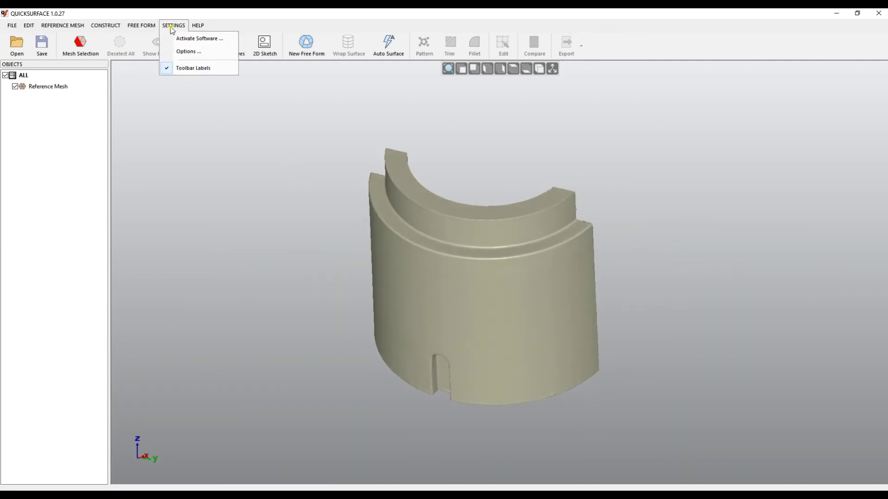
left_click(196, 51)
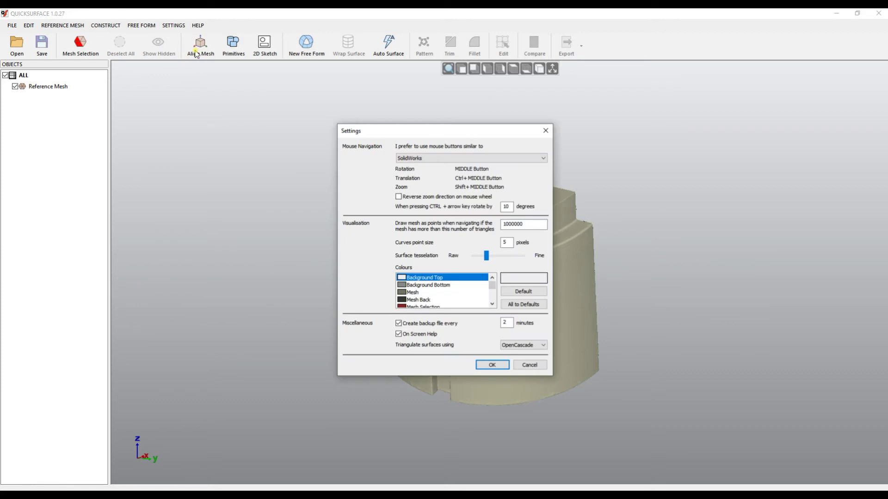
left_click(398, 196)
left_click(491, 364)
scroll(460, 238, "up", 2)
scroll(461, 238, "up", 1)
scroll(462, 238, "down", 4)
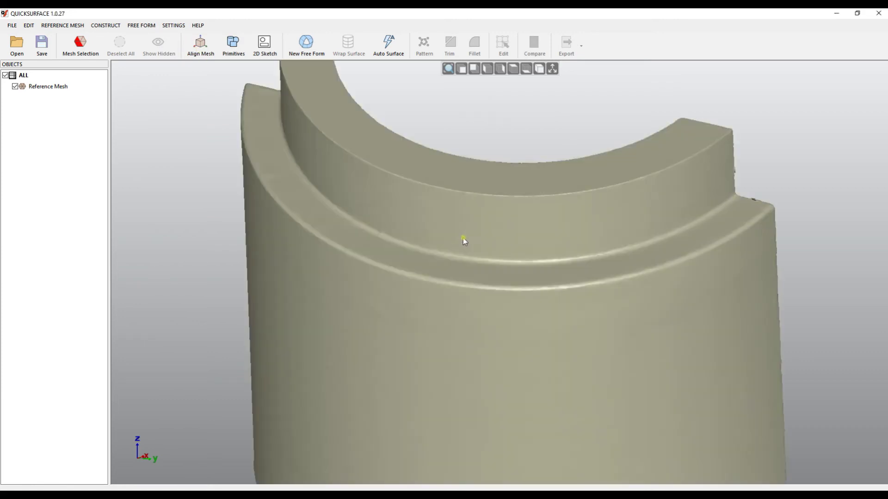
scroll(463, 238, "up", 3)
Turn Reverse zoom direction back off and select the 10-degree rotate step value
left_click(173, 25)
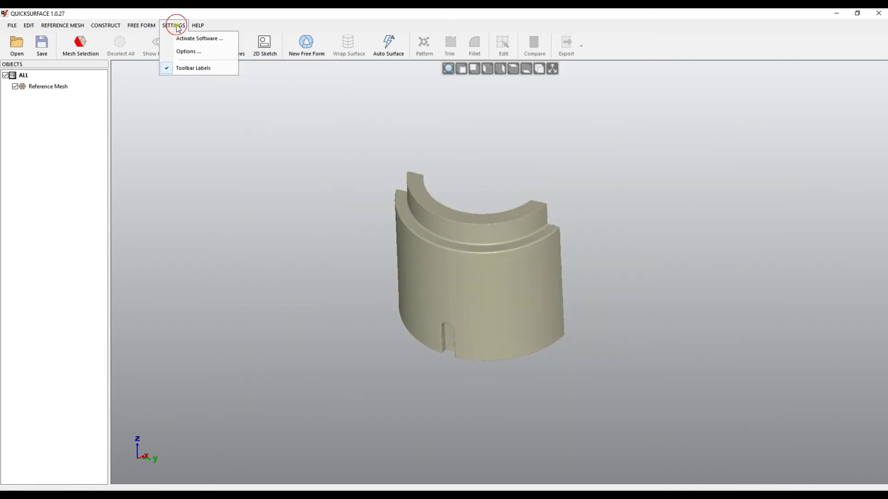
left_click(198, 50)
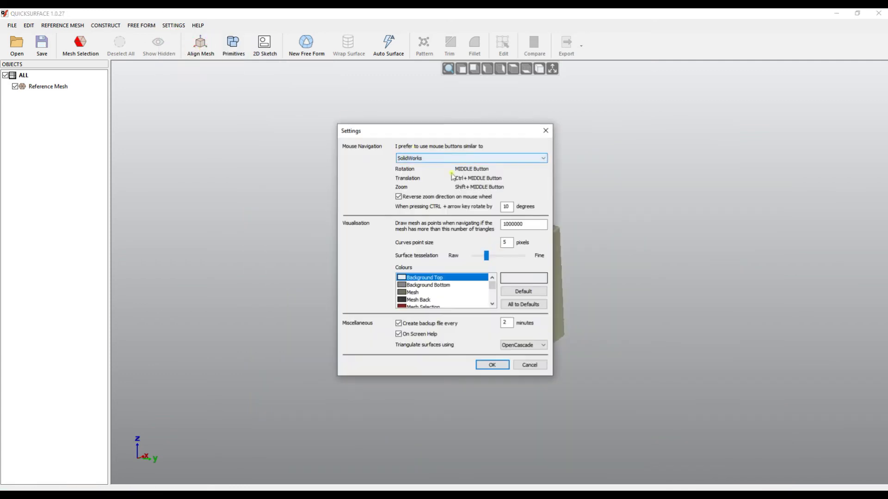
left_click(406, 198)
left_click_drag(509, 207, 476, 212)
Set the CTRL+arrow rotate step to 45 degrees and rotate the part with Ctrl+Up/Down
type("45")
left_click(494, 365)
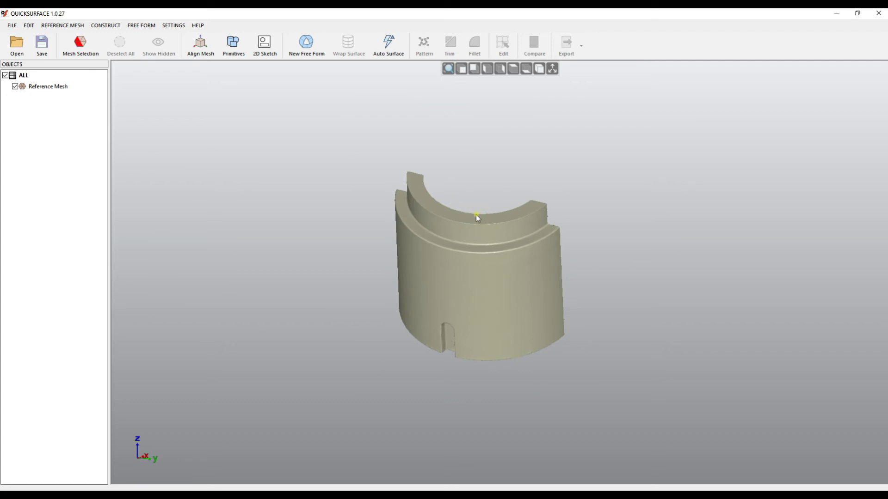
key("ctrl+Up")
key("ctrl+Up")
key("ctrl+Up")
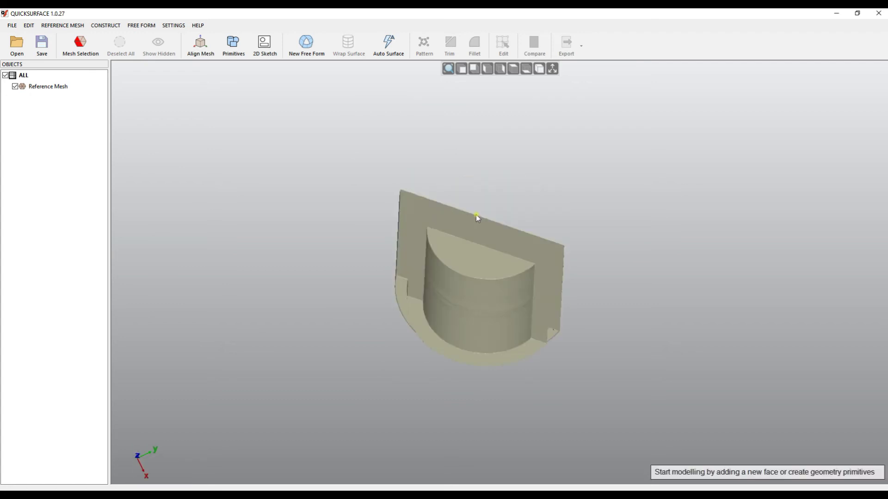
key("ctrl+Down")
key("ctrl+Up")
key("ctrl+Up")
key("ctrl+Up")
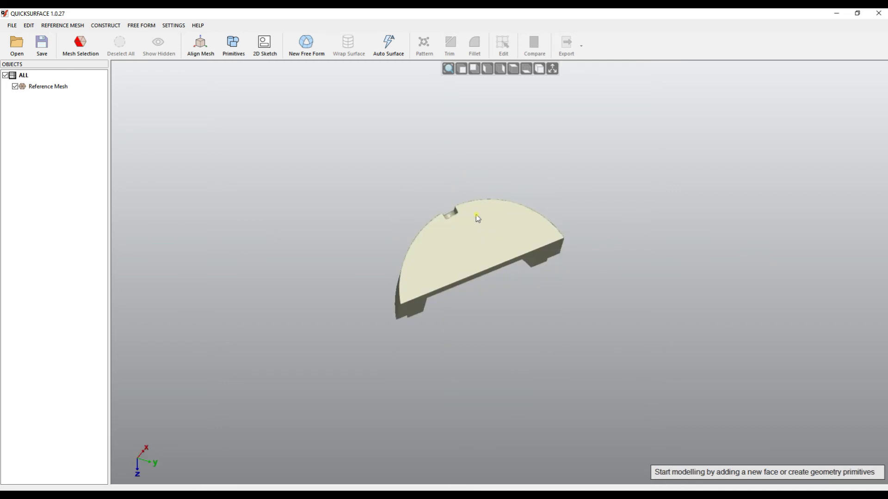
key("ctrl+Up")
key("ctrl+Up")
key("ctrl+Up")
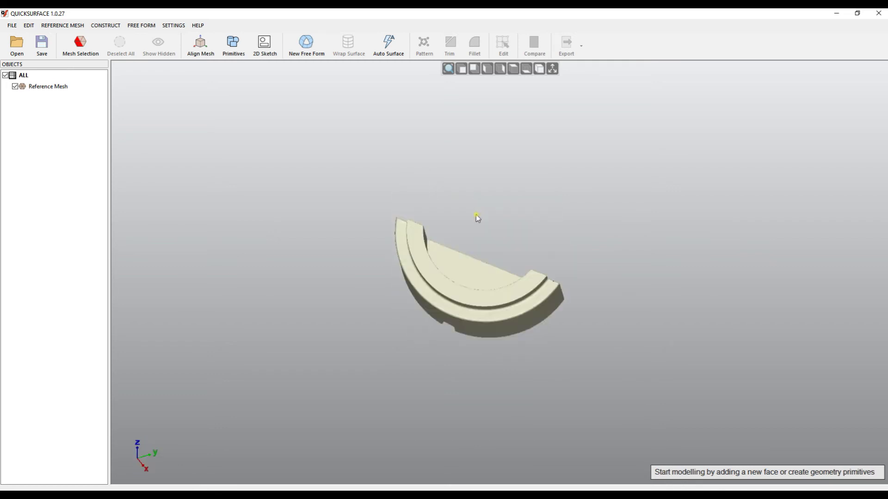
key("ctrl+Up")
key("ctrl+Up")
key("ctrl+Up")
key("ctrl+Up")
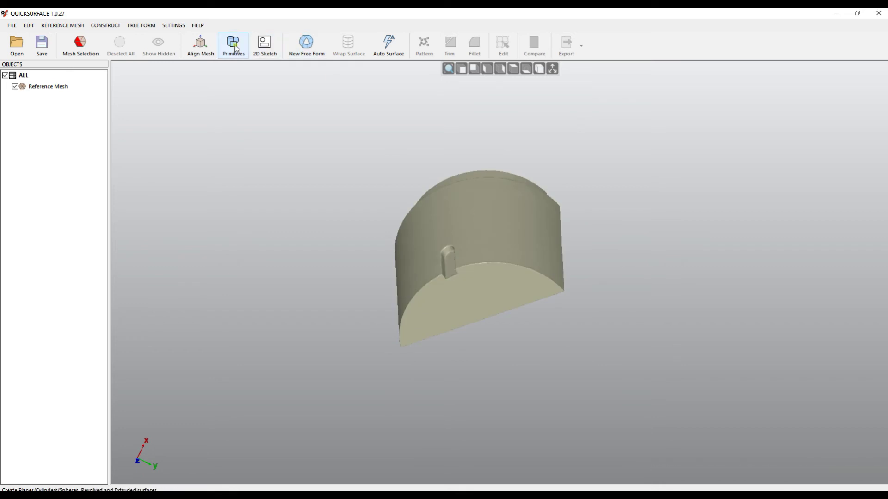
Reopen Options, select the arrow-key rotation step value, and apply the settings
left_click(174, 25)
left_click(195, 52)
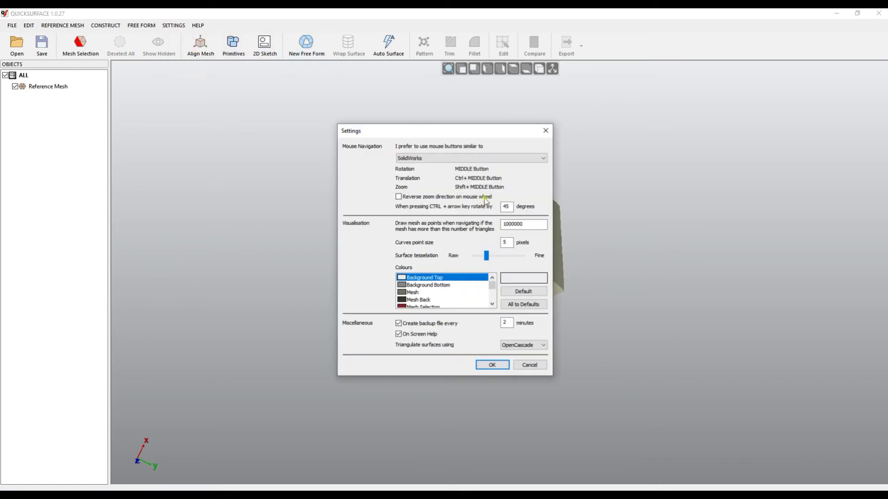
double_click(507, 206)
left_click(491, 365)
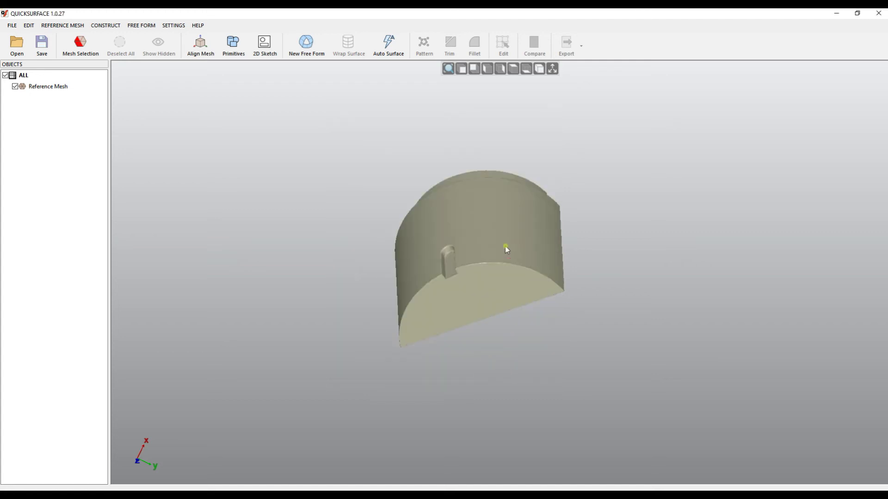
Turn the part step by step with the Up, Right, Left and Down arrow keys
key("Up")
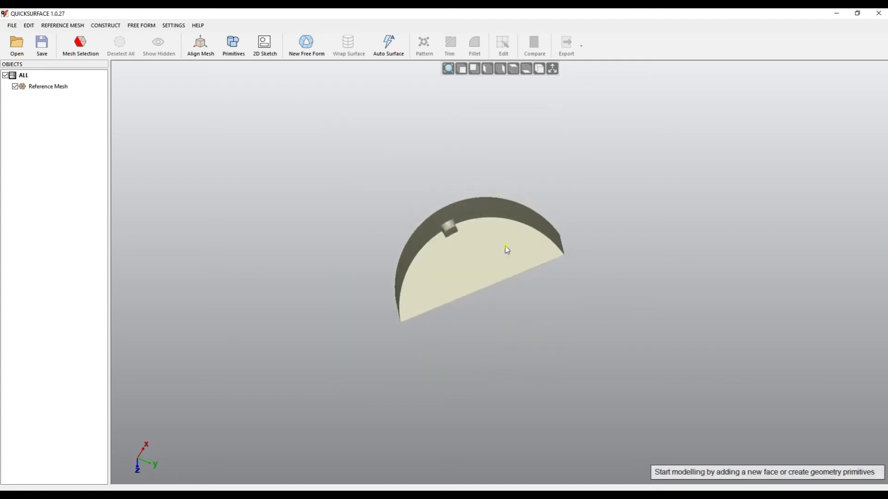
key("Right")
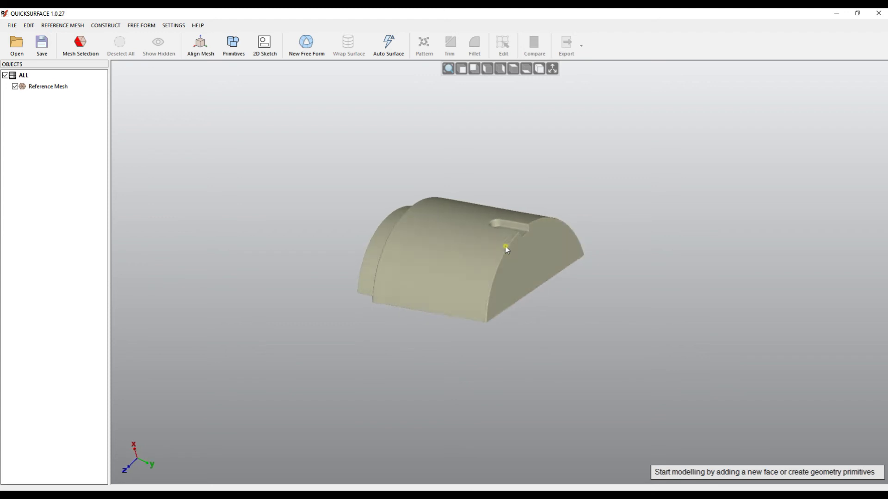
key("Right")
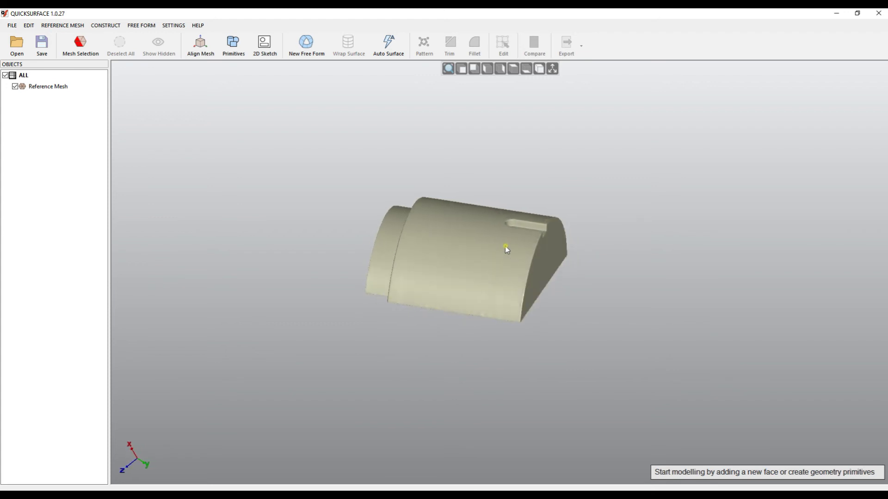
key("Left")
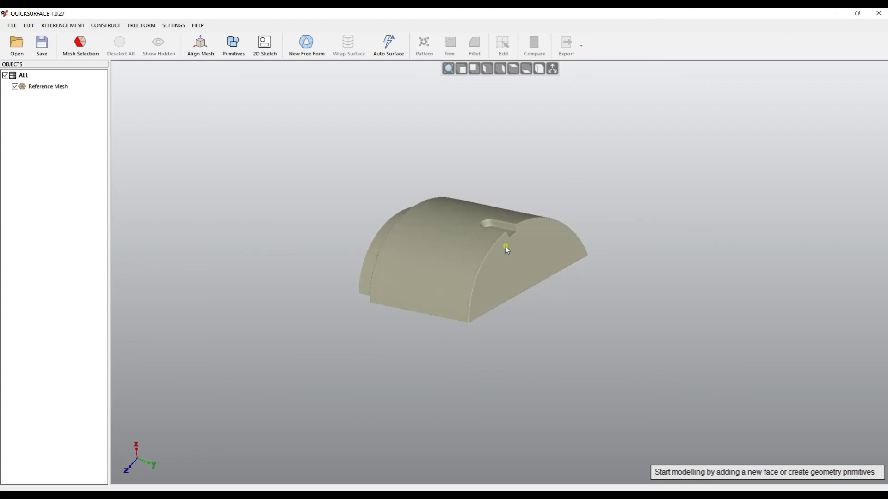
key("Down")
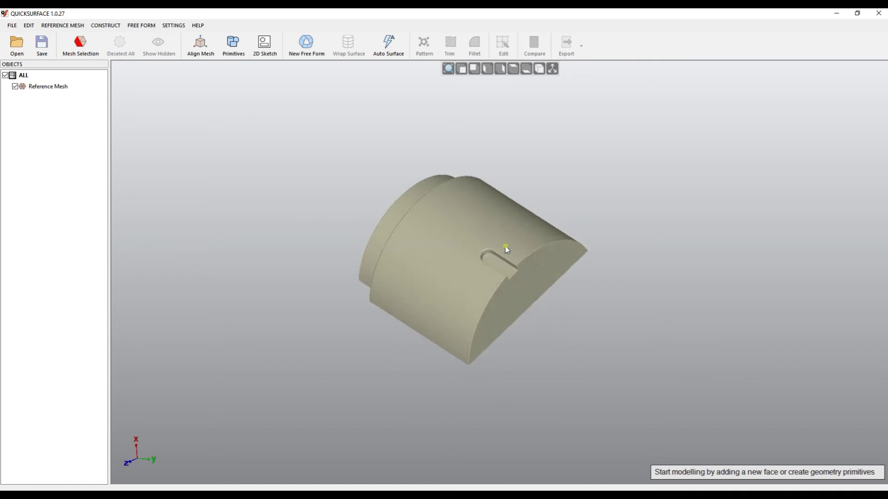
key("Down")
key("Down")
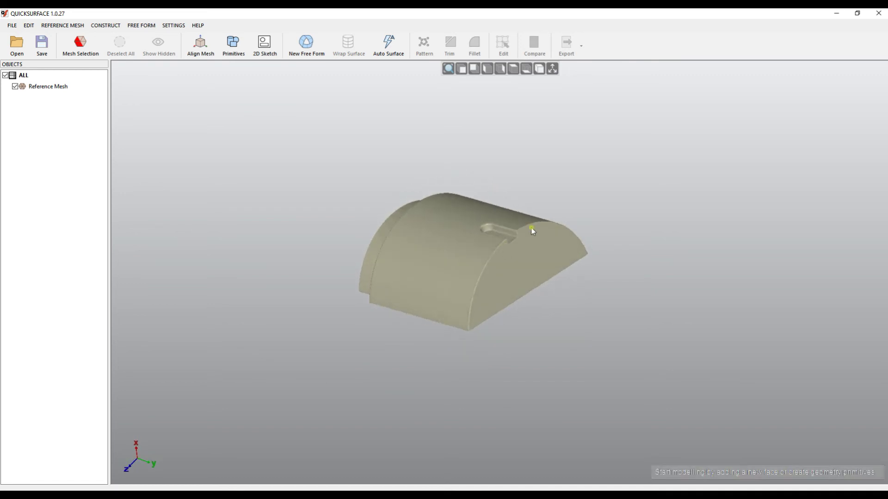
left_click(171, 25)
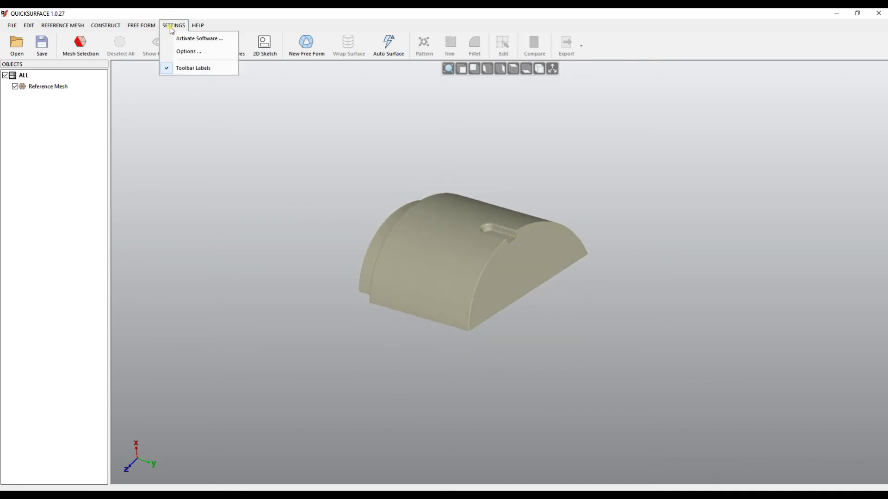
Lower the point-drawing triangle threshold from 1000000 to 10000 in Options
left_click(186, 51)
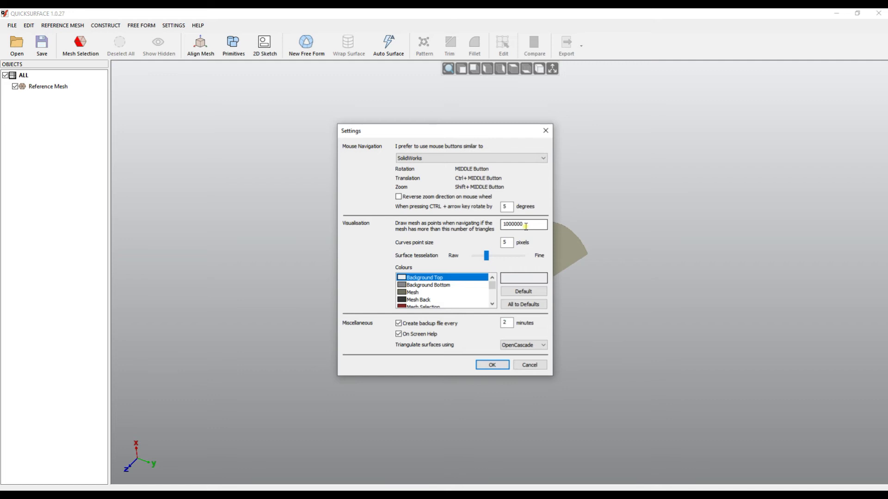
left_click_drag(526, 226, 448, 229)
type("10000")
left_click(493, 364)
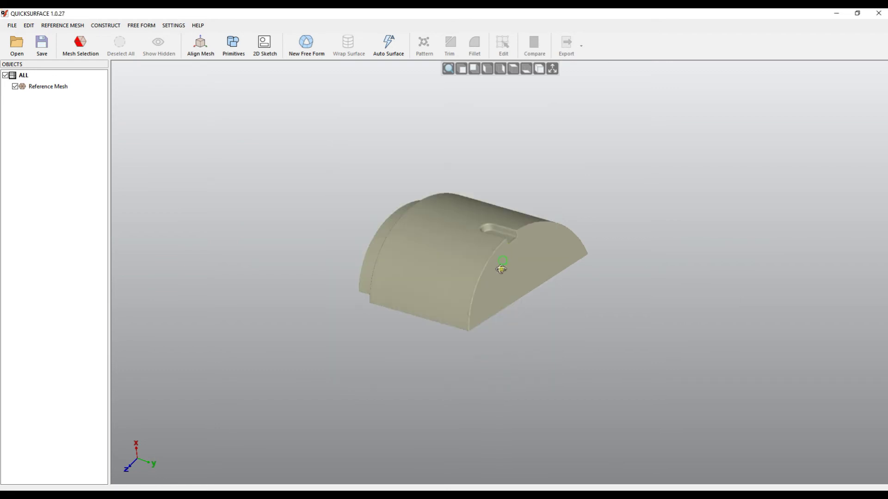
Orbit and zoom the mesh to see it drawn as points, ending on a front-side view
middle_click_drag(500, 261, 485, 296)
scroll(430, 327, "up", 5)
middle_click_drag(430, 327, 739, 297)
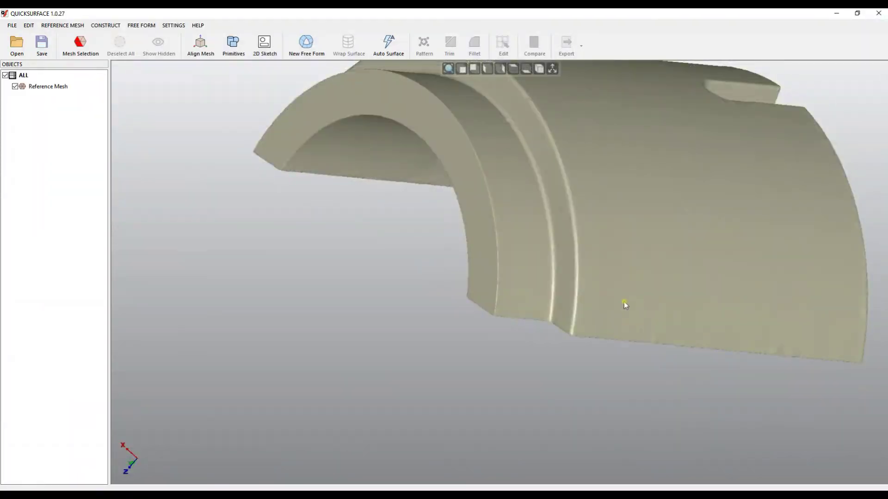
middle_click_drag(624, 303, 316, 255)
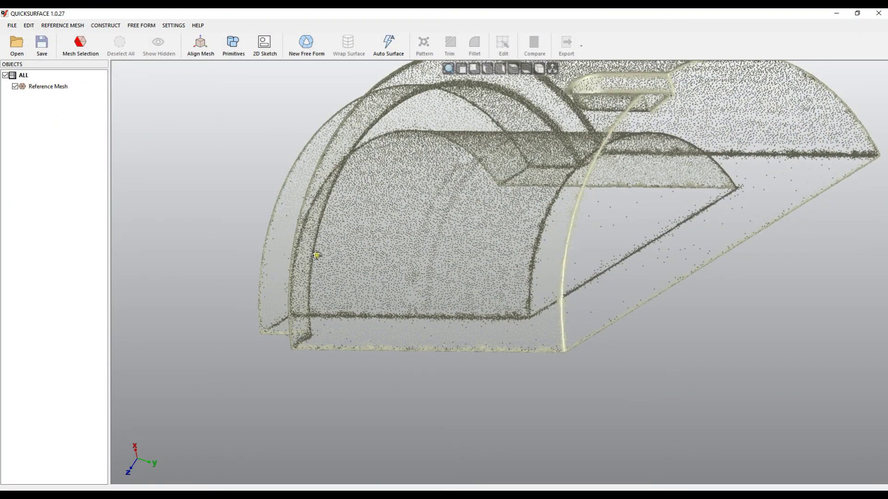
middle_click_drag(316, 255, 451, 280)
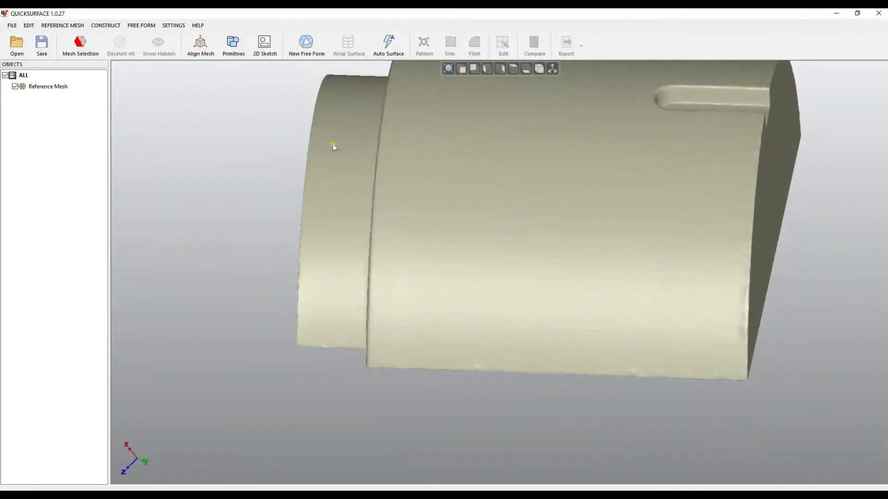
Reopen Options and restore the point-drawing threshold to 1000000 triangles
left_click(173, 25)
left_click(193, 61)
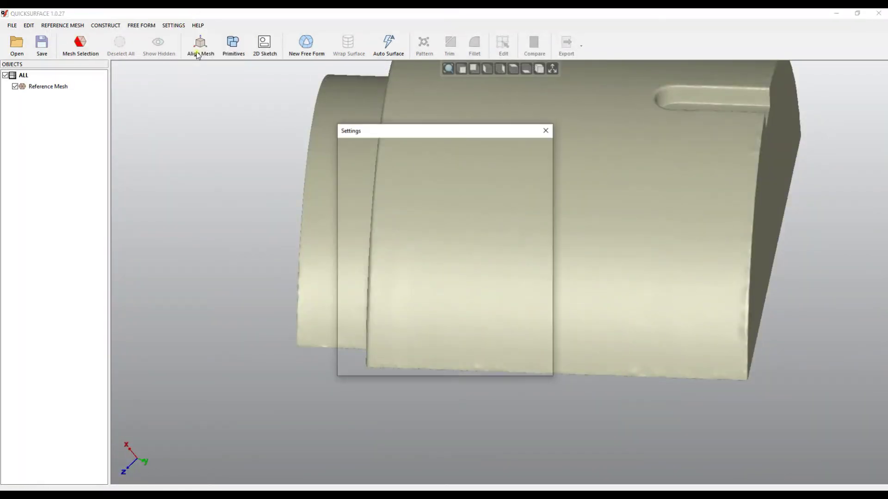
left_click(536, 224)
type("000000")
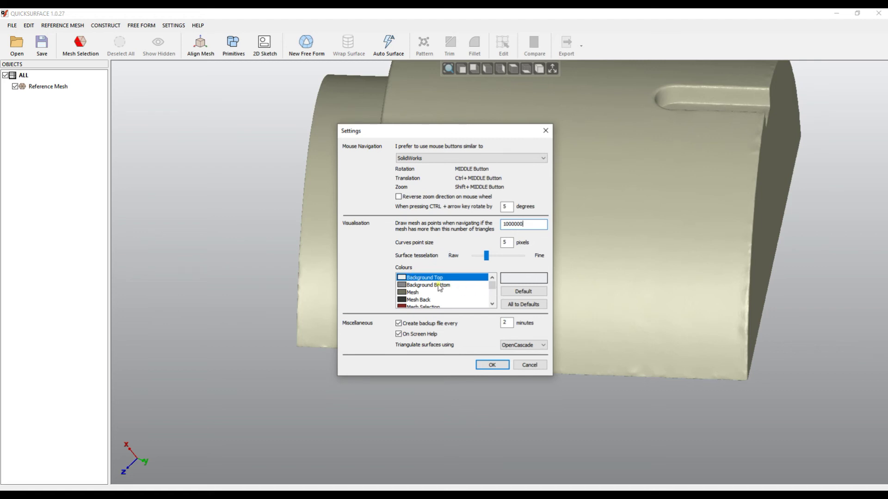
mouse_move(492, 287)
left_mouse_down()
mouse_move(495, 298)
mouse_move(497, 283)
left_mouse_up()
Set the Background Top colour to pale pink, then change it to a darker green
left_click(420, 286)
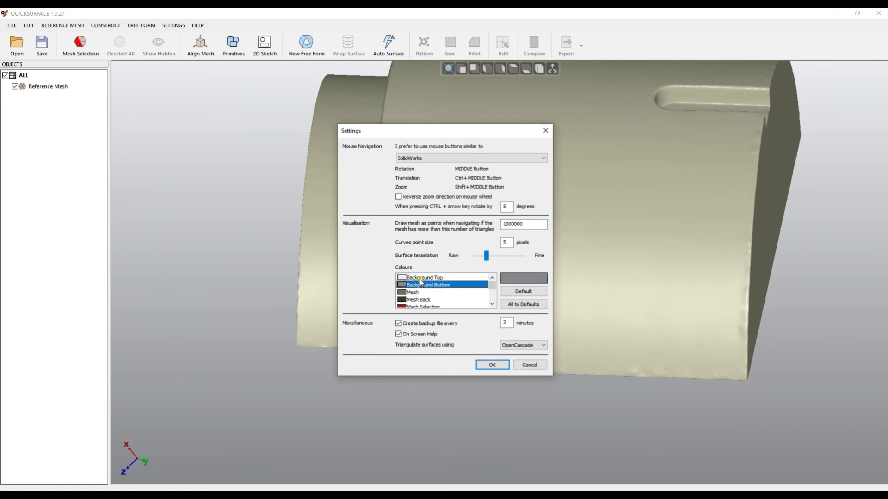
left_click(420, 278)
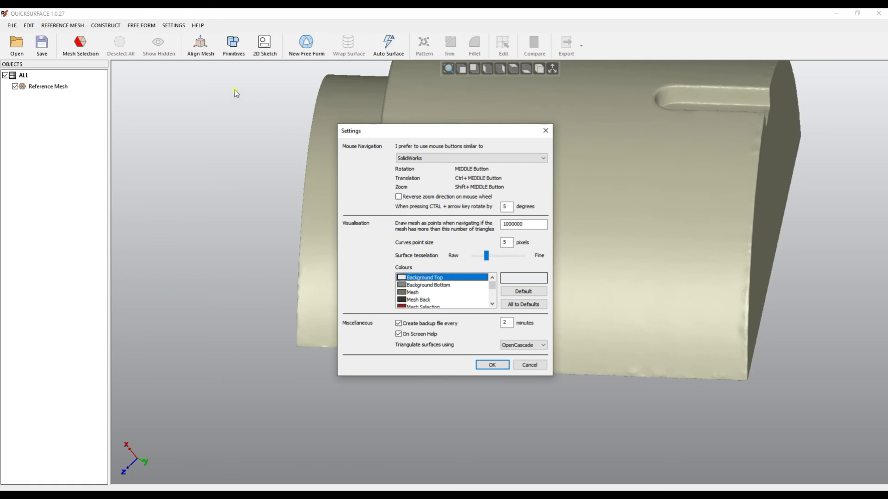
left_click(517, 281)
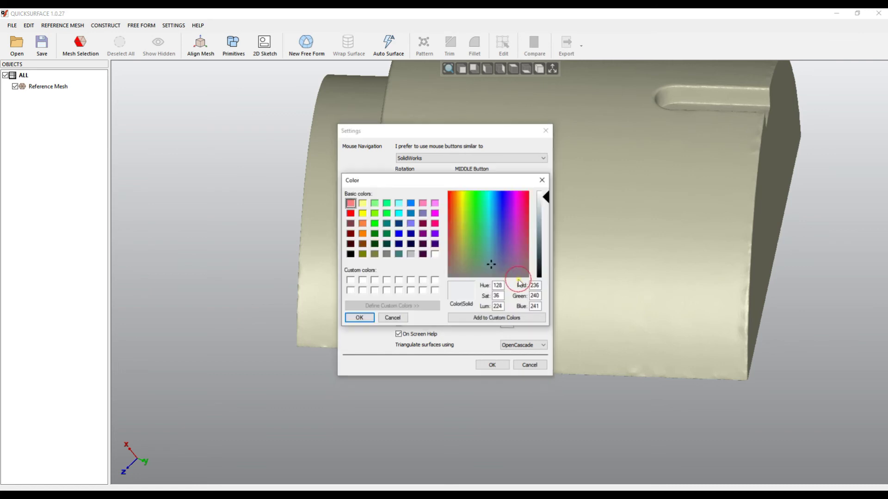
left_click(498, 216)
left_click(517, 209)
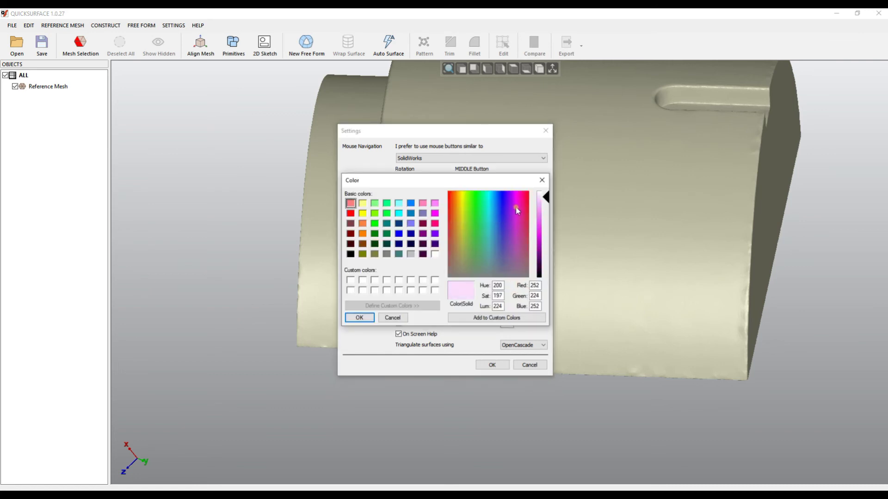
left_click(359, 317)
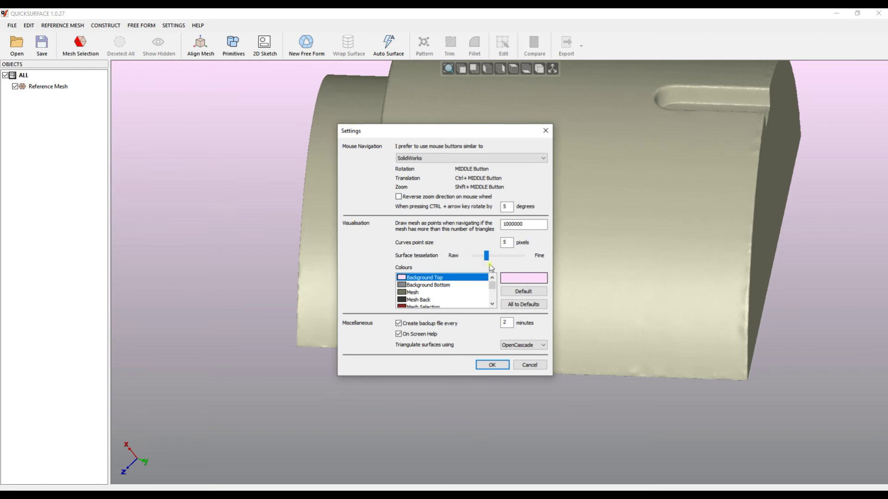
left_click(526, 278)
left_click(469, 227)
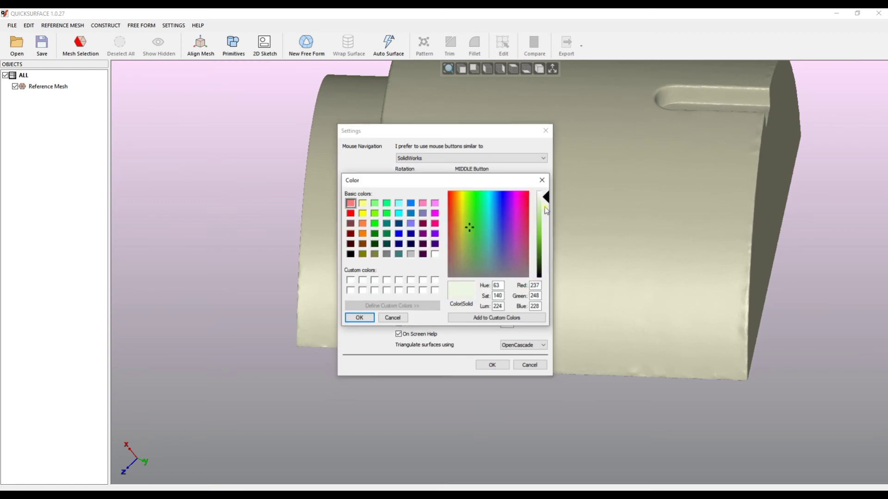
left_click_drag(546, 199, 545, 217)
left_click(372, 319)
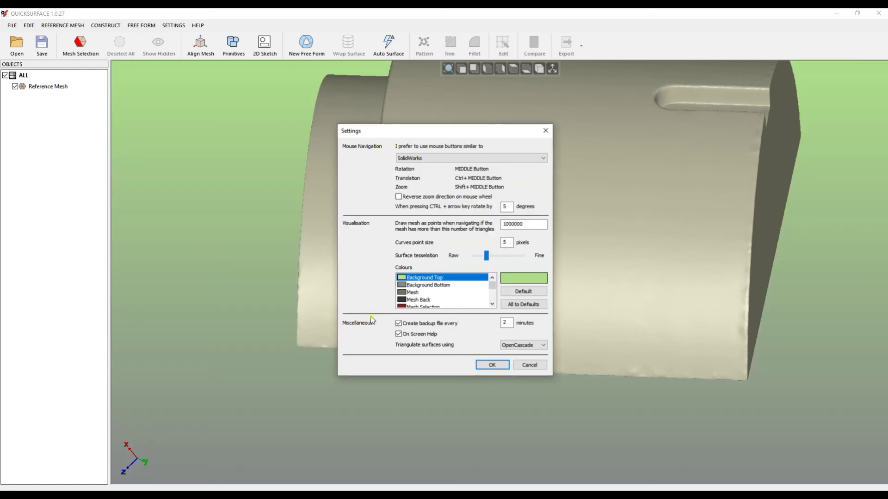
Set the Background Bottom colour to blue
left_click(421, 284)
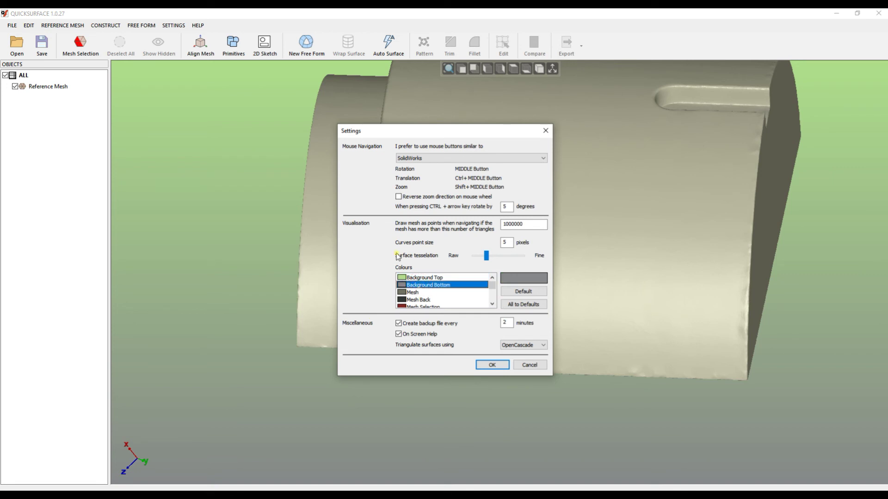
left_click(512, 279)
left_click(502, 209)
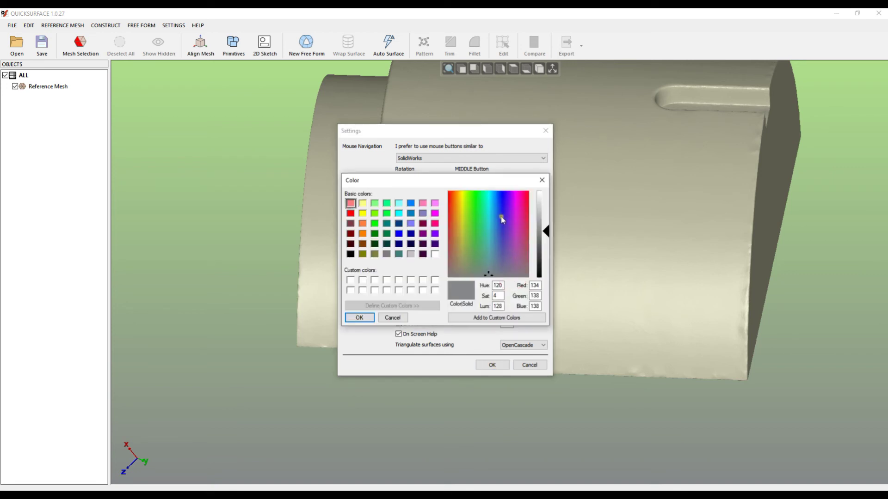
left_click(366, 317)
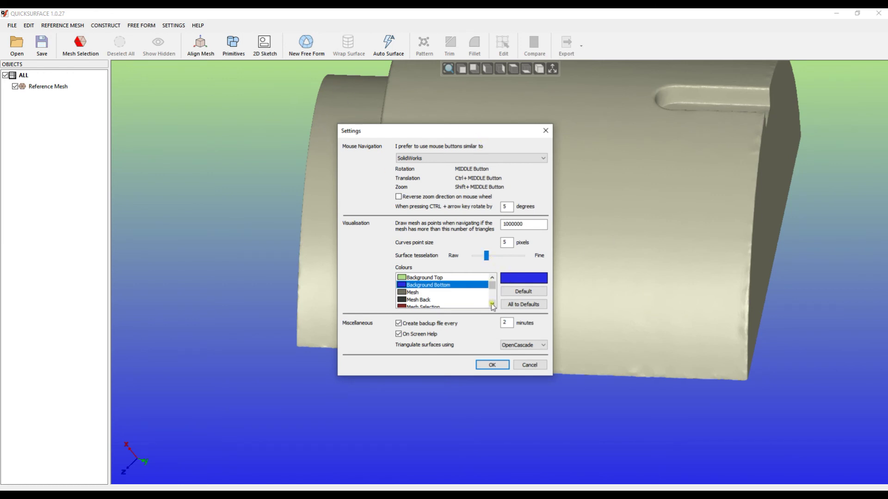
Change the Mesh colour to blue and inspect the Mesh Back colour entry
left_click(428, 292)
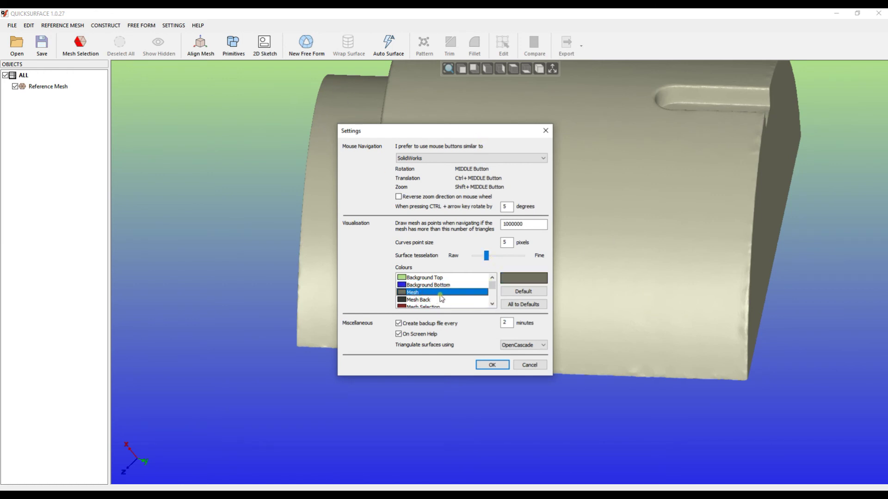
left_click(524, 277)
left_click(501, 219)
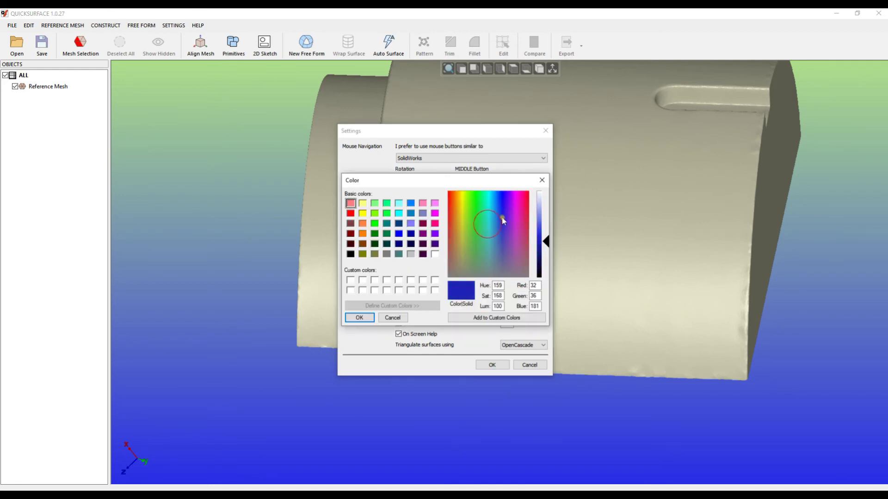
left_click(360, 318)
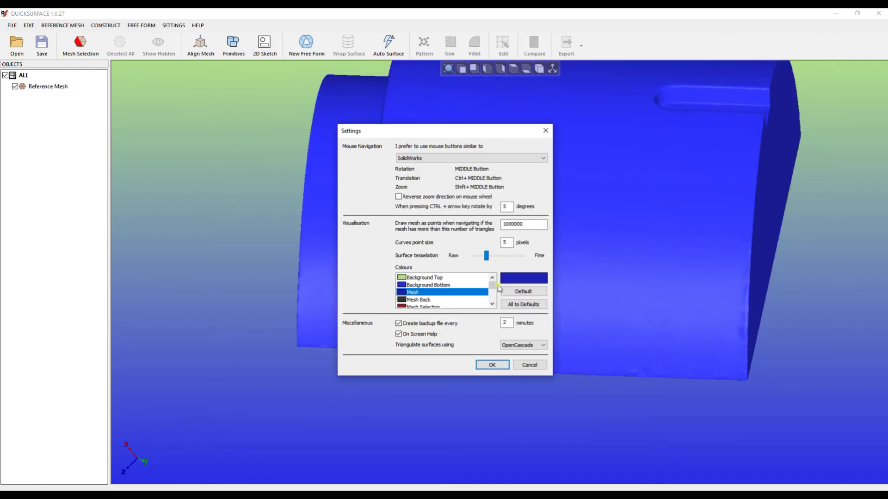
left_click(526, 278)
left_click(419, 300)
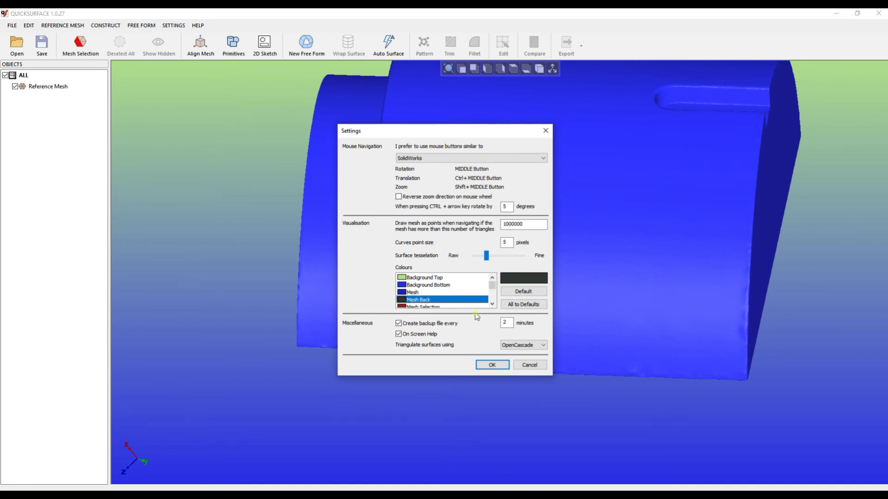
left_click(521, 283)
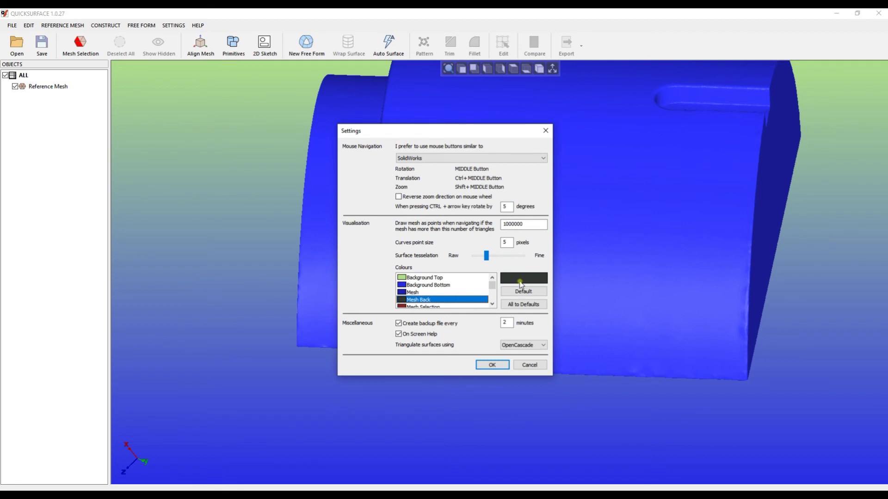
left_click(493, 287)
Reset Background Top and Background Bottom to their default colours
left_click(424, 278)
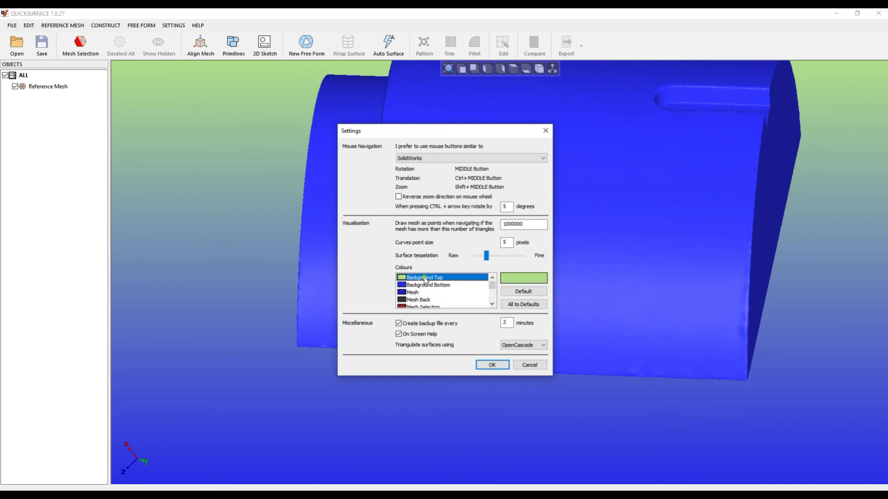
left_click(518, 291)
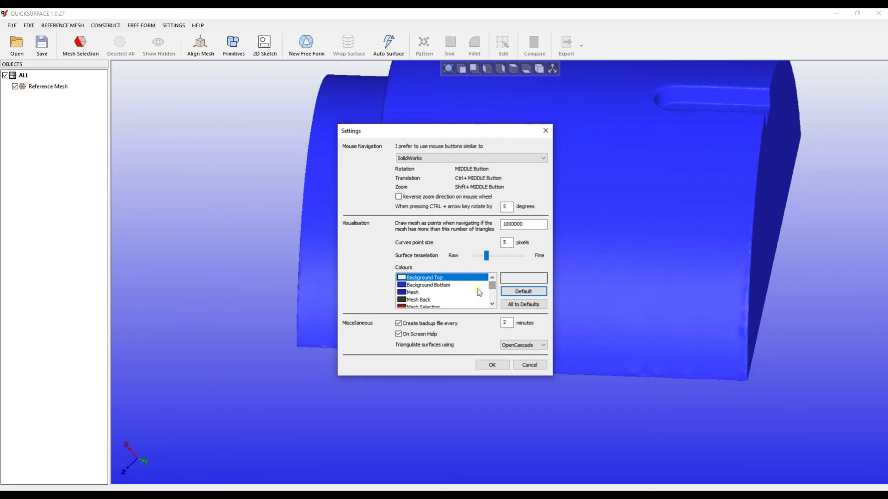
left_click(477, 286)
left_click(521, 291)
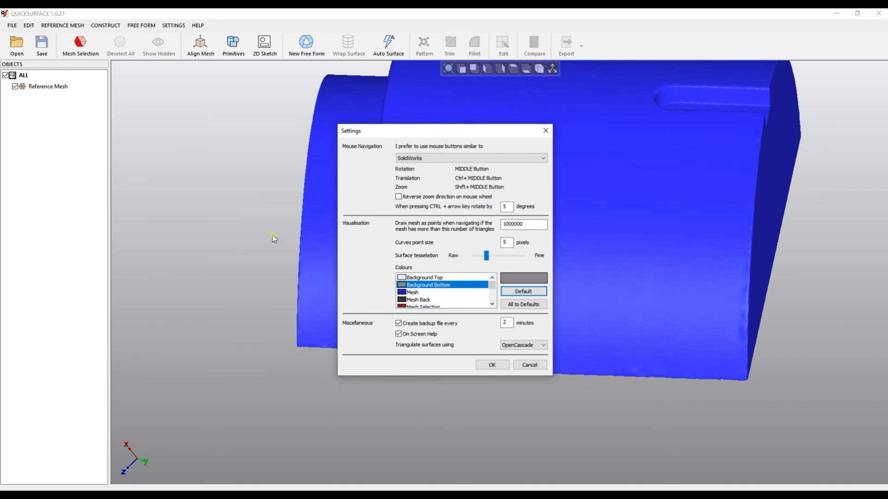
Reset every colour with All to Defaults and close Settings with OK
scroll(492, 289, "down", 2)
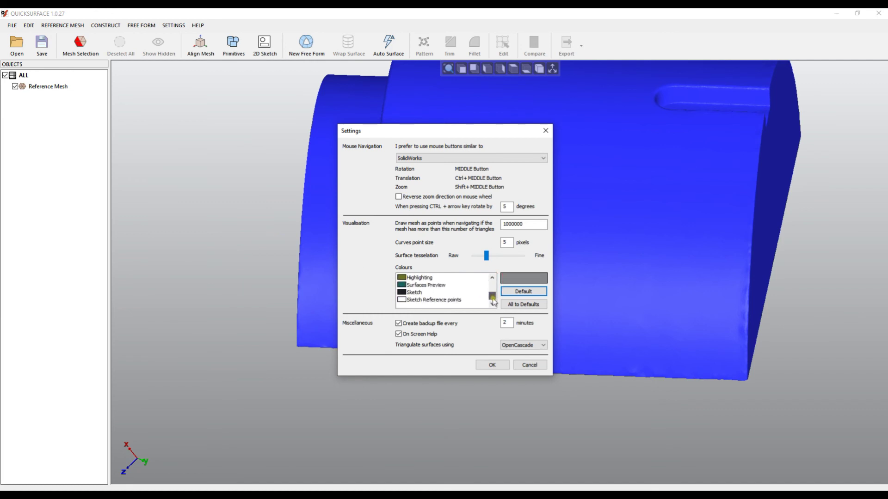
scroll(492, 278, "up", 2)
scroll(493, 287, "down", 3)
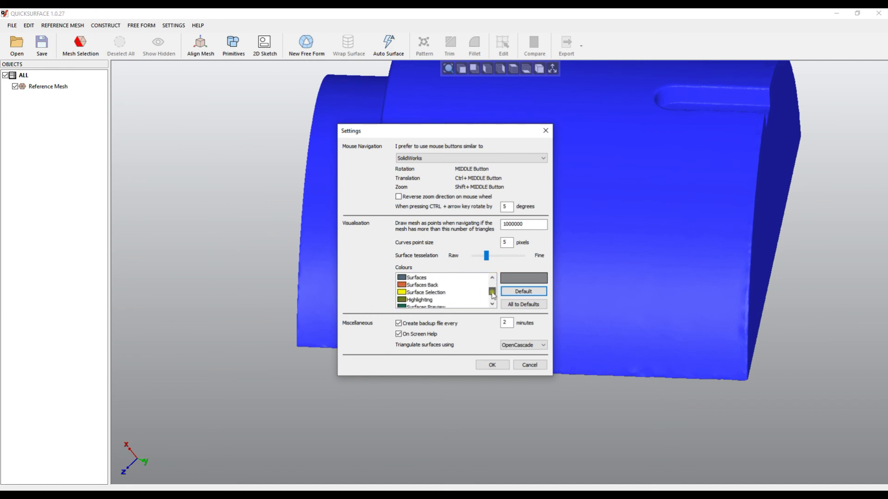
left_click(513, 306)
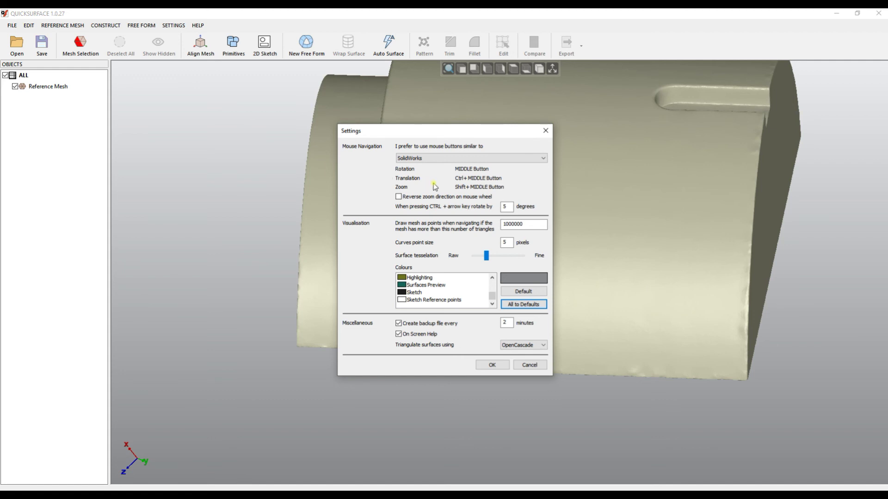
left_click(487, 366)
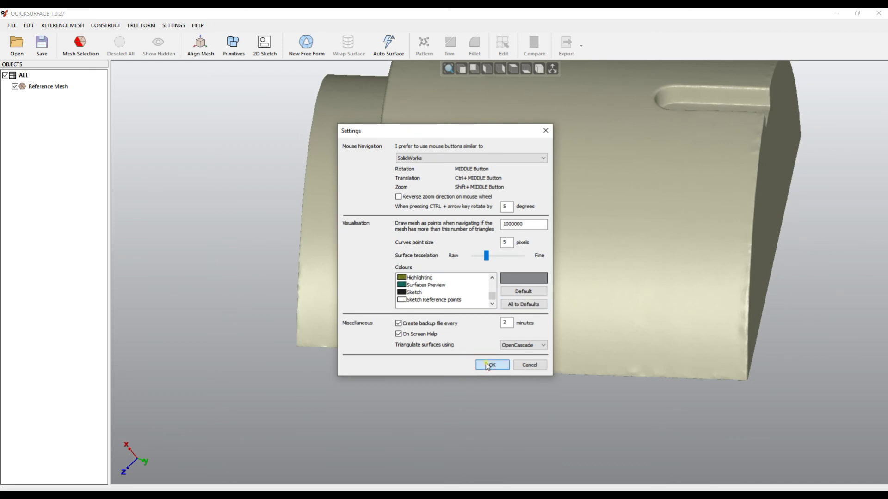
left_click(487, 366)
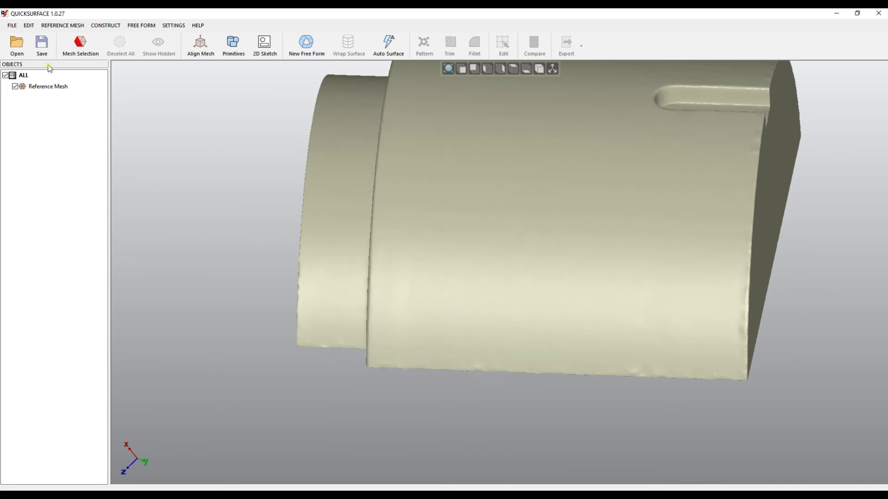
Save the project as first_part.qsf, replacing the old basic_part file name
left_click(14, 26)
left_click(28, 64)
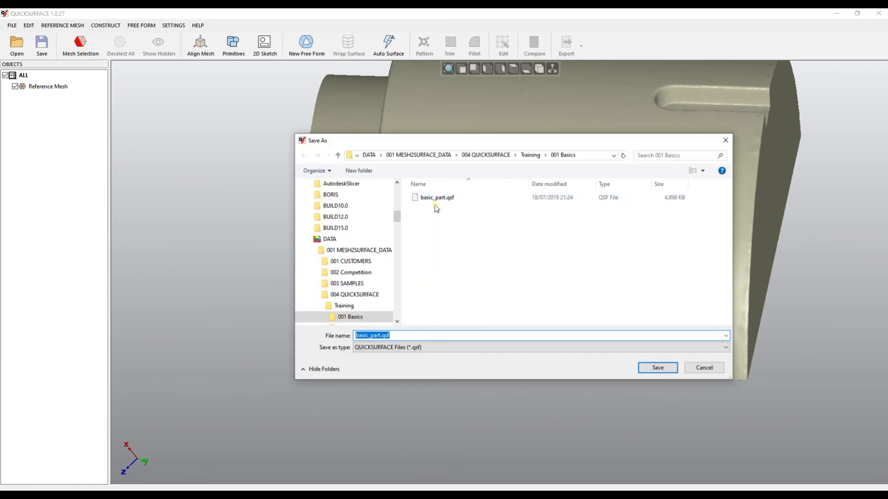
left_click(379, 336)
left_click_drag(387, 335, 333, 338)
type("first_part")
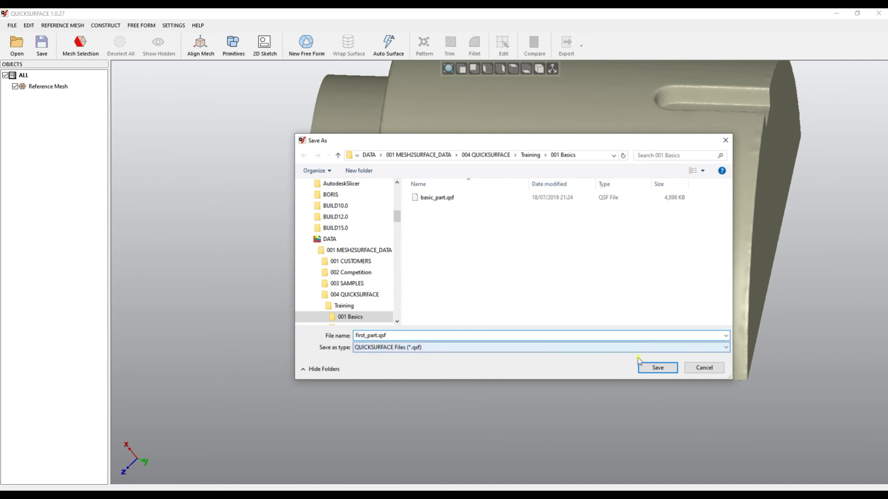
left_click(656, 368)
scroll(472, 319, "up", 3)
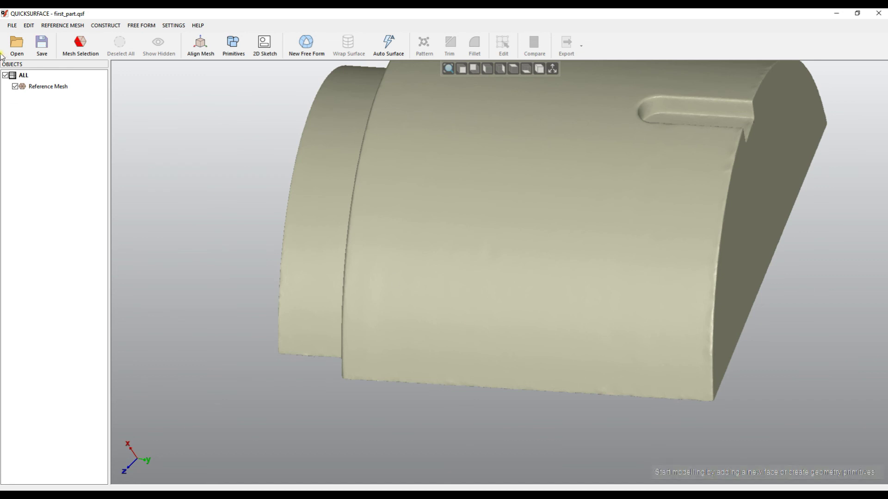
In Settings > Options, change 'Create backup file every' from 2 to 1 minutes
left_click(173, 26)
left_click(187, 51)
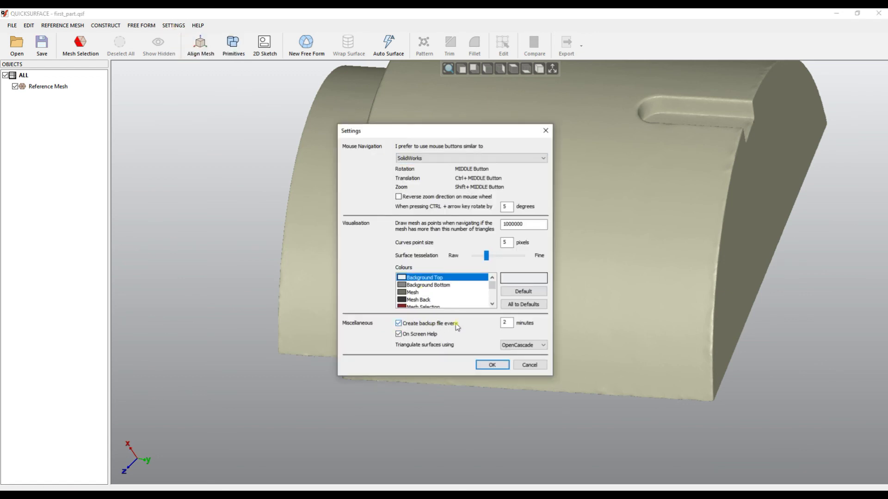
double_click(505, 323)
type("1")
left_click(494, 364)
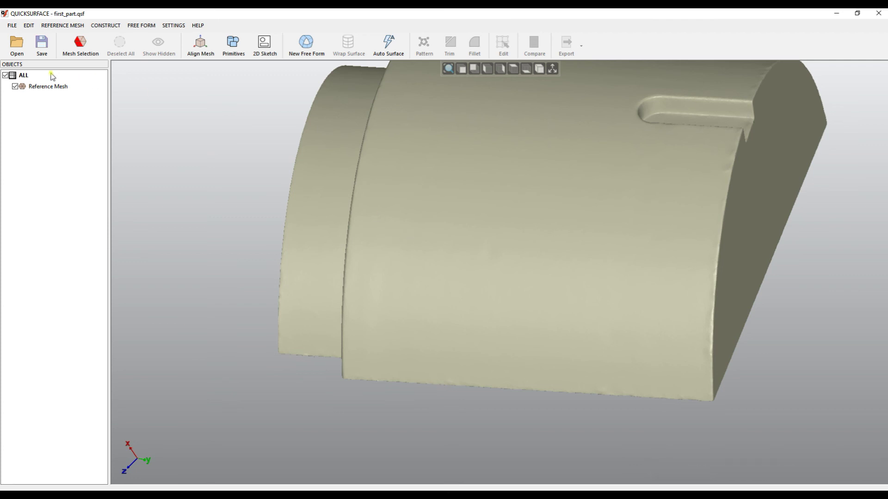
left_click(13, 49)
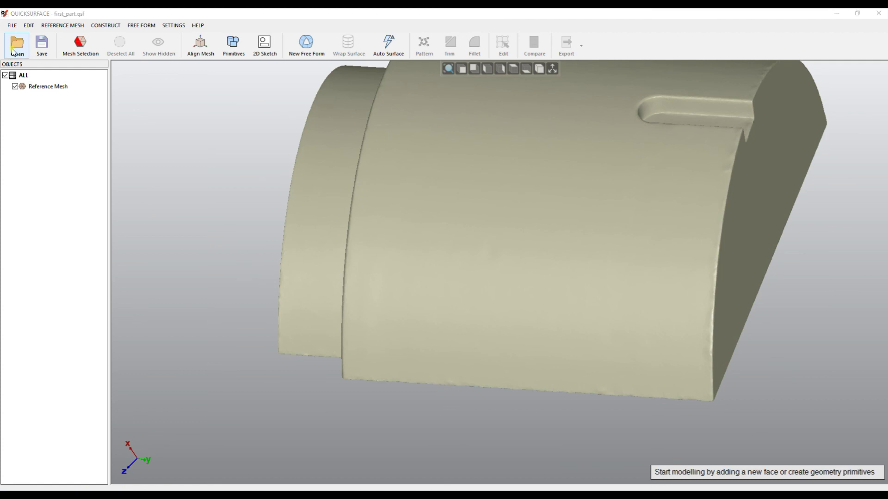
left_click(716, 354)
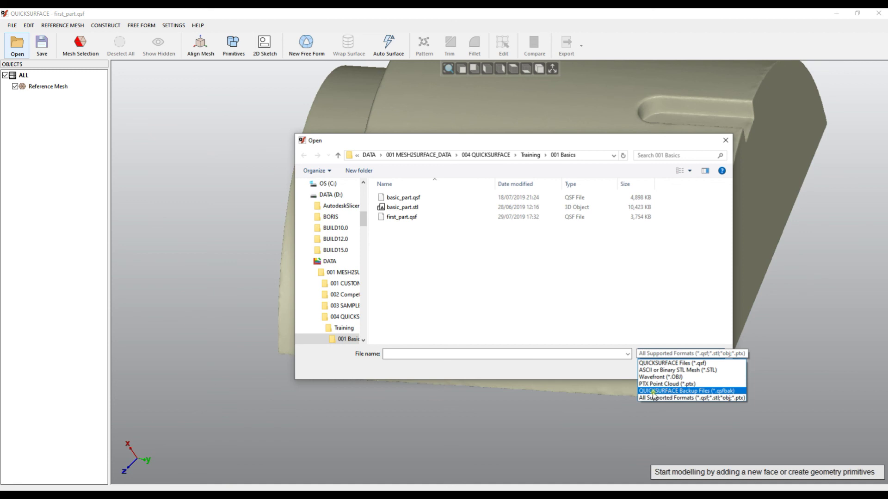
left_click(705, 391)
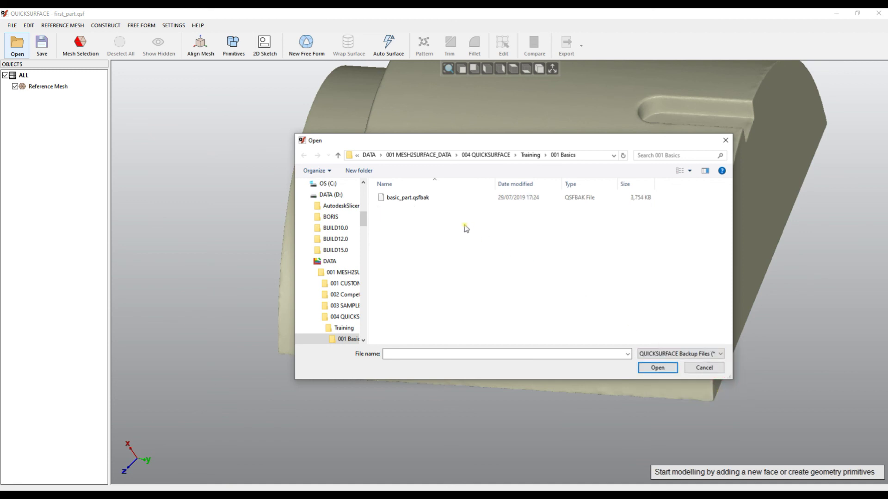
left_click(409, 201)
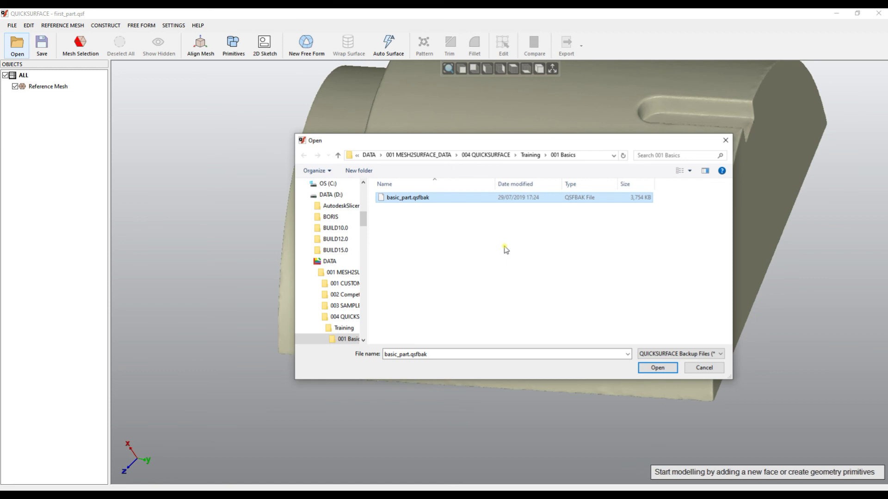
left_click(705, 368)
Untick On Screen Help in Settings > Options and confirm with OK
left_click(173, 25)
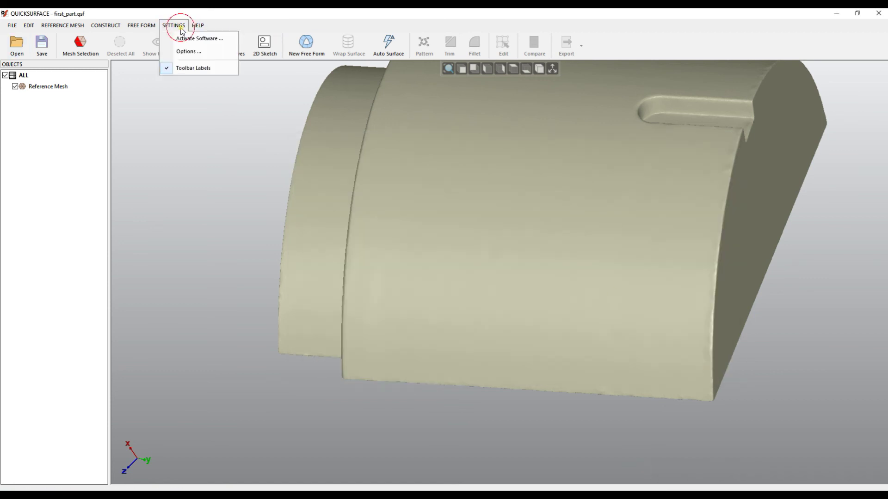
left_click(189, 52)
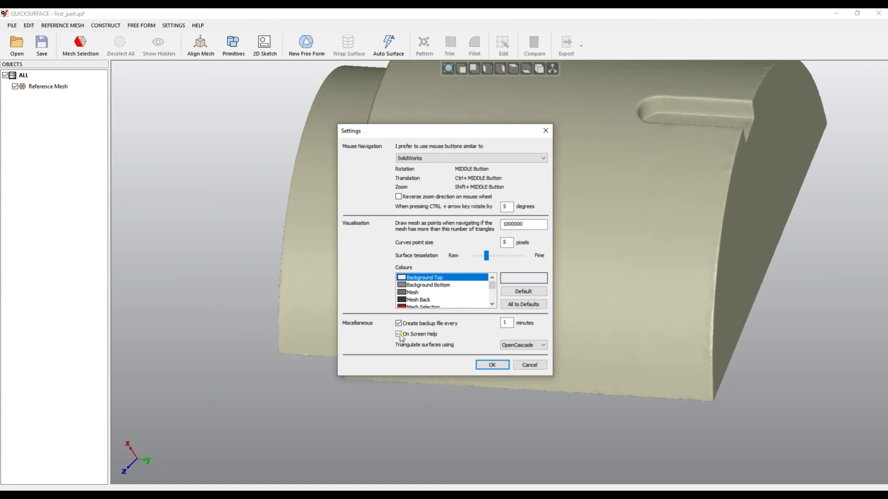
left_click(493, 366)
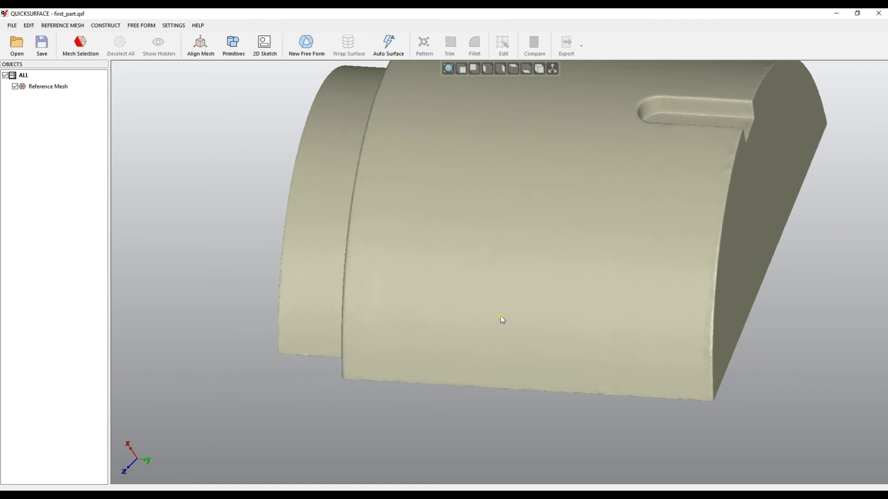
right_click(500, 316)
Zoom to Fit the basic_part mesh, then orbit it to face the half-round end
left_click(527, 323)
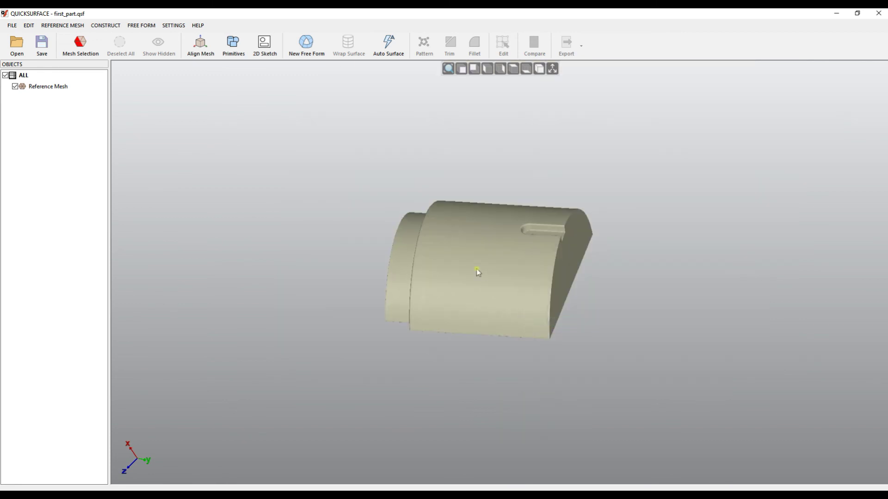
left_click_drag(476, 269, 794, 151)
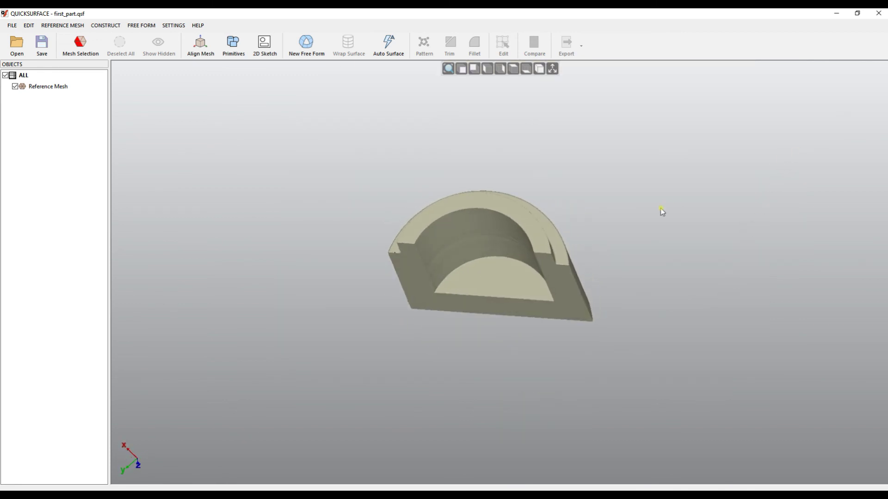